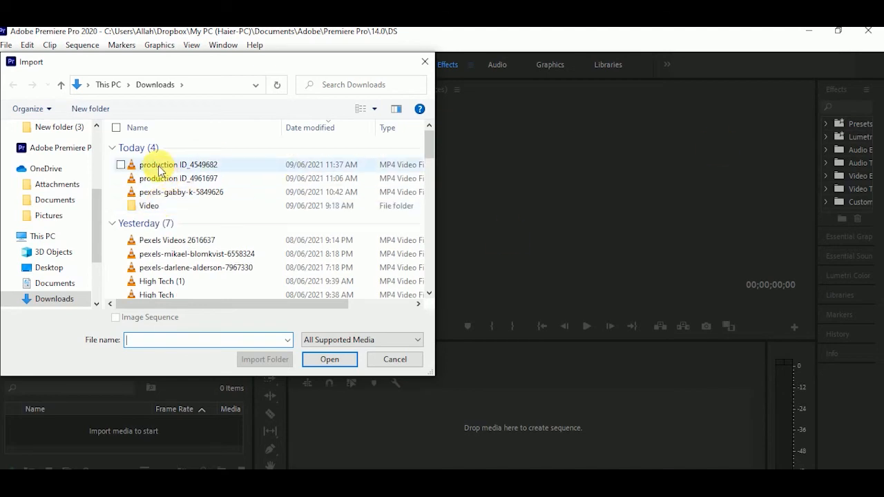
# Step: Import the videos production ID_4549682, production ID_4961697 and pexels-gabby-k-5849626 from the Downloads folder
pyautogui.click(120, 166)
pyautogui.click(121, 178)
pyautogui.click(121, 192)
pyautogui.click(329, 357)
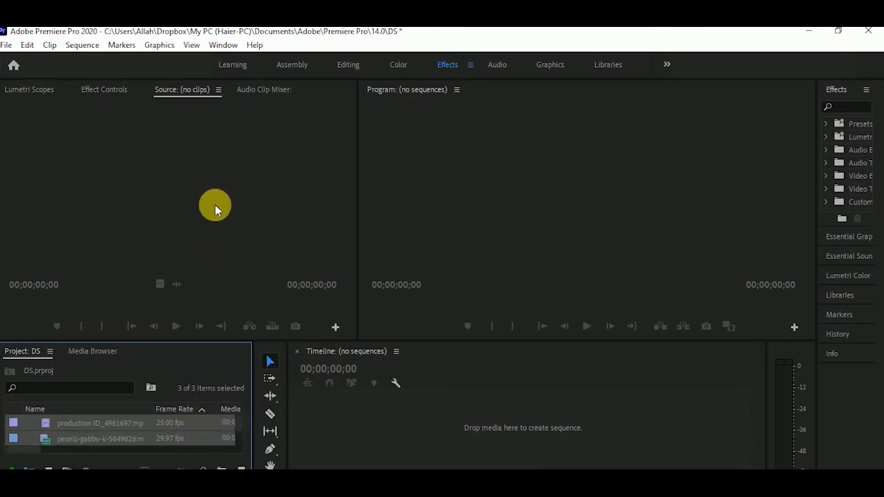
# Step: Load the imported pexels-gabby-k-5849626.mp4 clip into the Source monitor
pyautogui.click(177, 182)
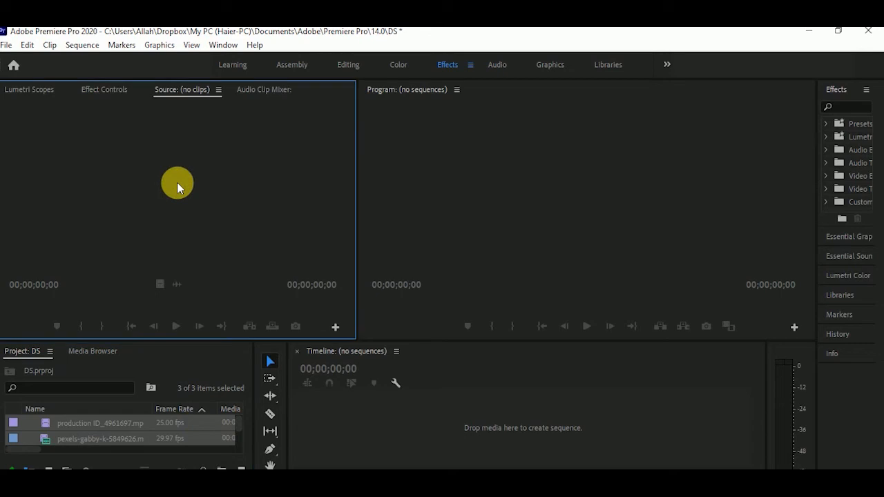
pyautogui.click(151, 423)
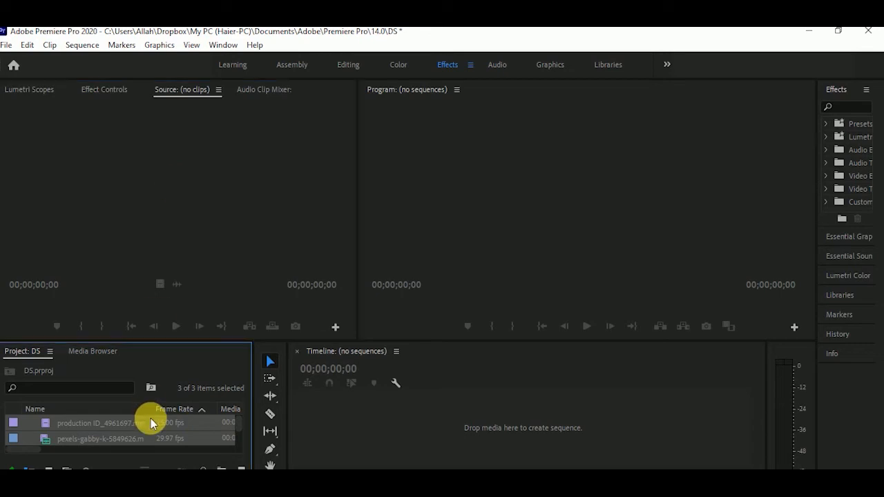
pyautogui.moveTo(146, 252); pyautogui.dragTo(137, 224)
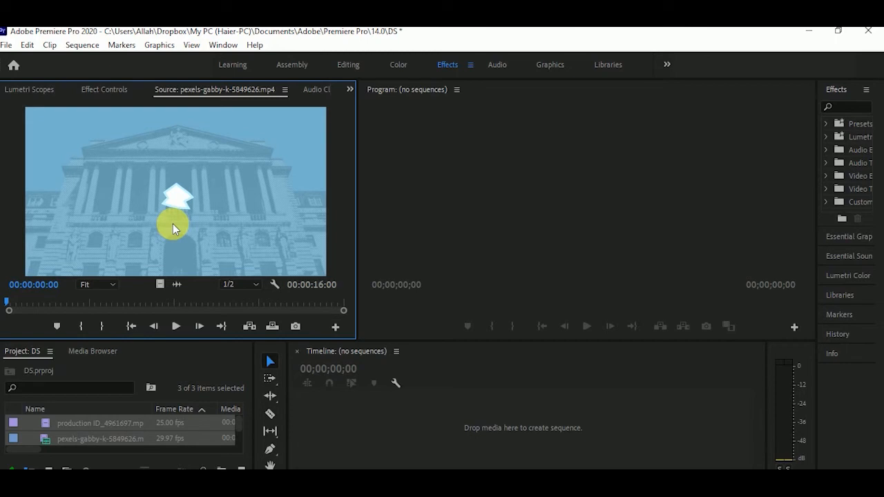
# Step: Play the source clip, mark an In-to-Out range of about 00:00:06:17 and create a sequence from its video only
pyautogui.click(175, 327)
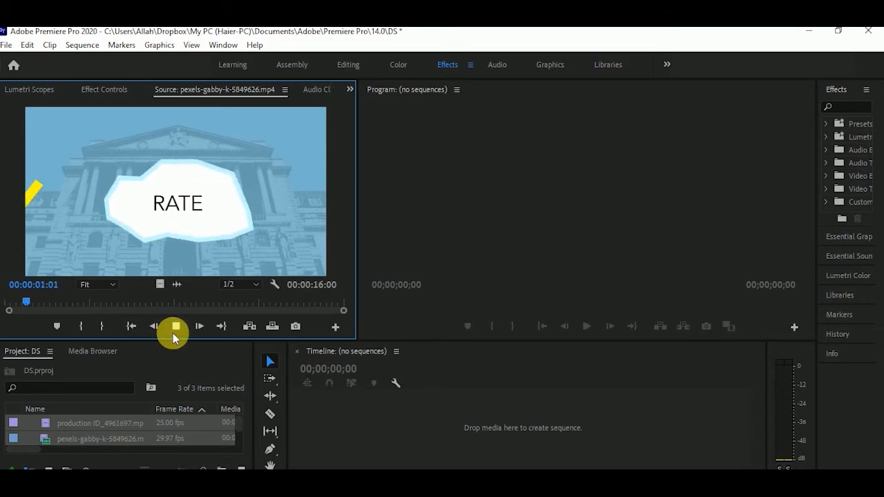
pyautogui.click(84, 329)
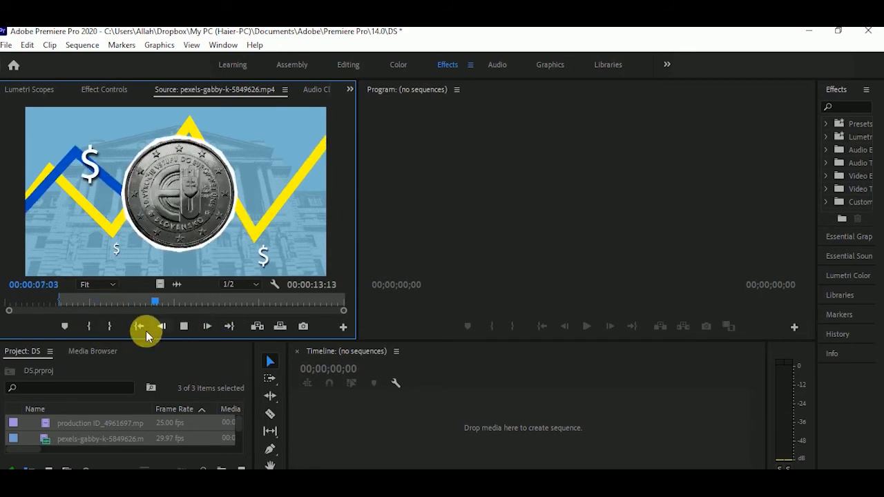
pyautogui.click(113, 324)
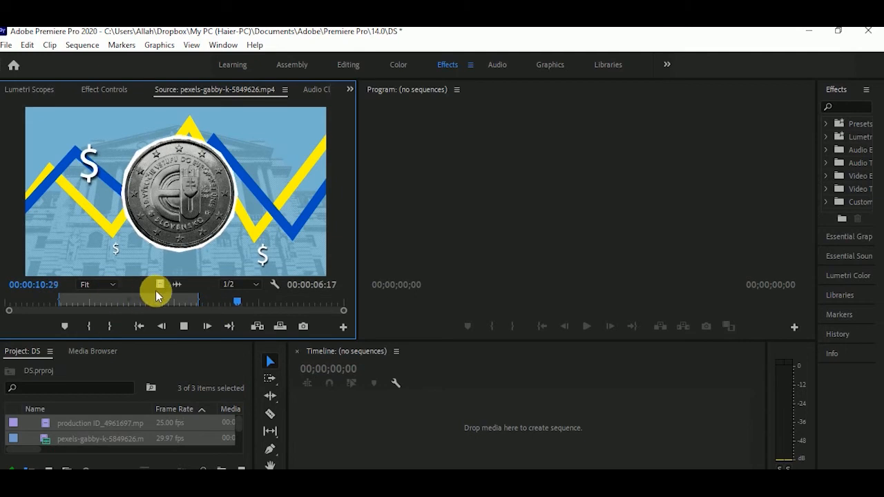
pyautogui.moveTo(168, 292); pyautogui.dragTo(346, 431)
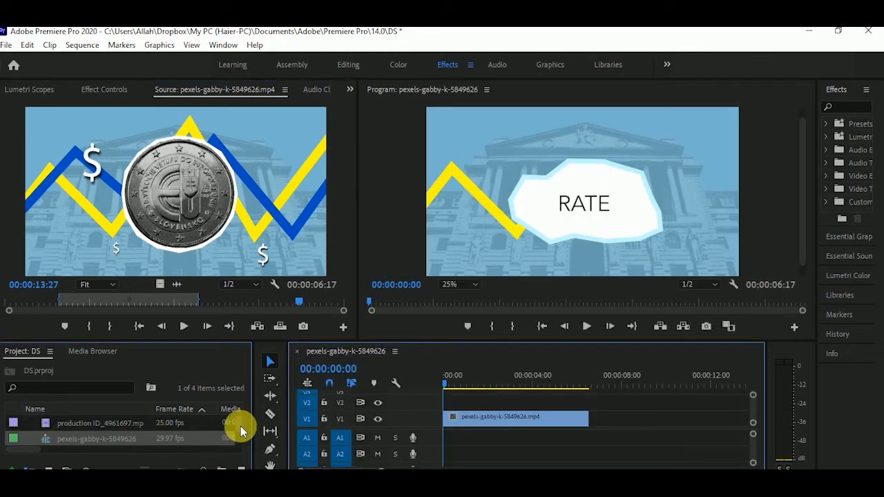
pyautogui.scroll(-1, 241, 439)
pyautogui.scroll(2, 229, 436)
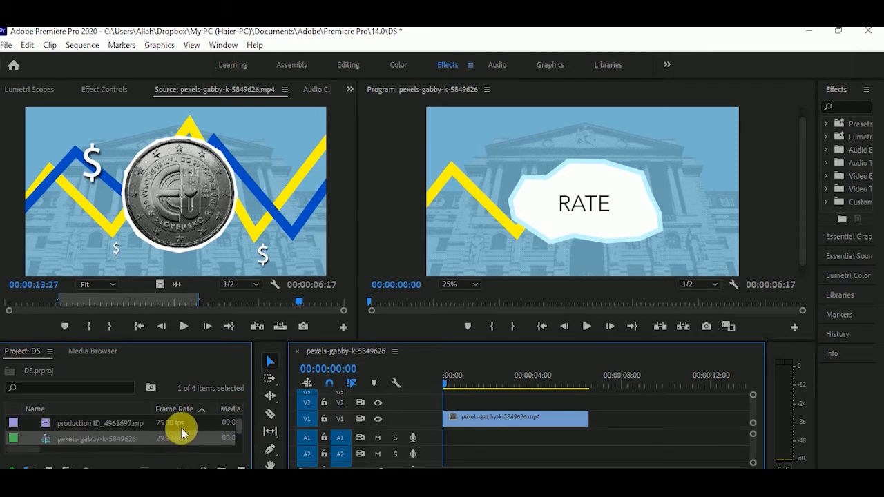
pyautogui.click(180, 428)
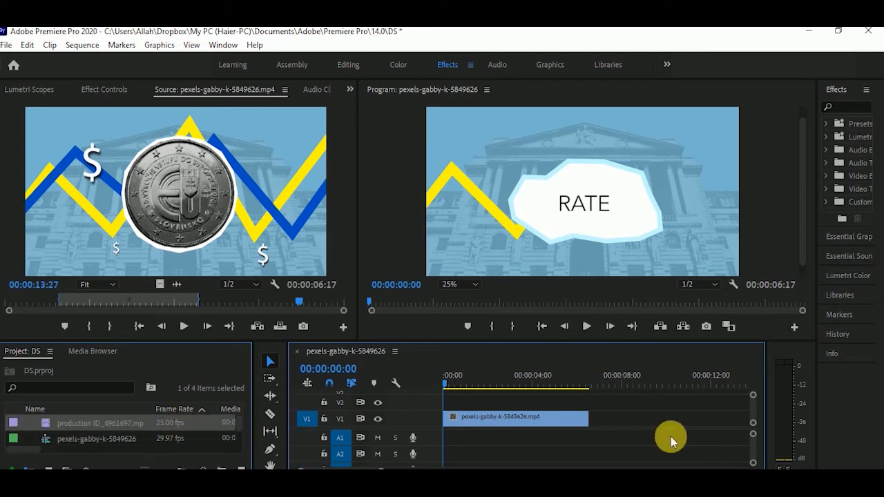
pyautogui.click(590, 419)
pyautogui.moveTo(591, 419); pyautogui.dragTo(602, 423)
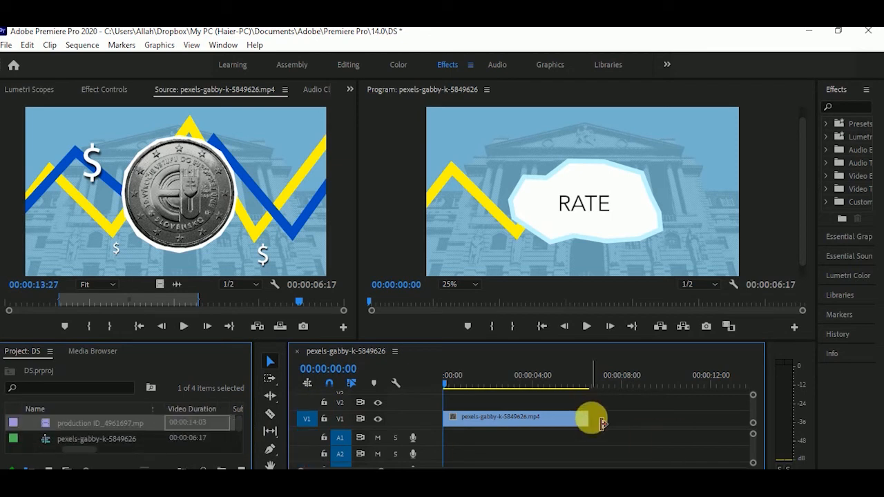
pyautogui.click(602, 423)
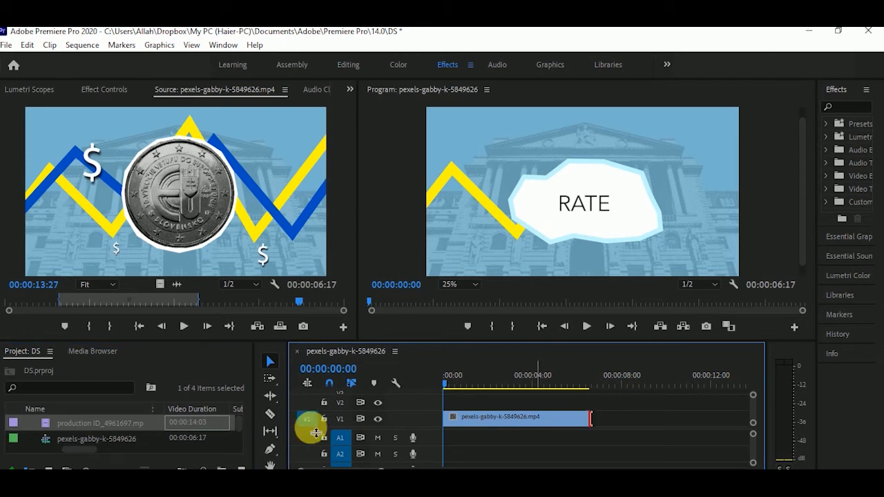
# Step: Add pexels-gabby-k-5849626.mp4 from the project to tracks V1 and A1, directly after the first clip
pyautogui.click(239, 421)
pyautogui.scroll(-1, 239, 428)
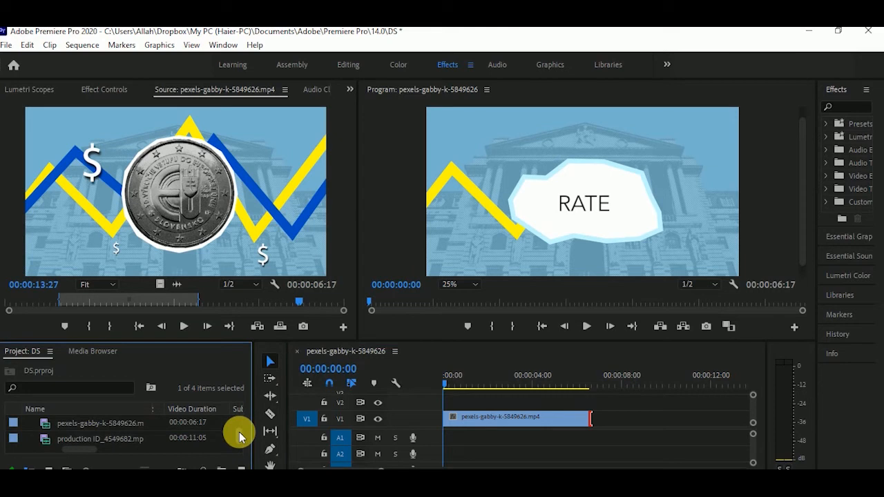
pyautogui.click(129, 426)
pyautogui.moveTo(130, 425); pyautogui.dragTo(591, 419)
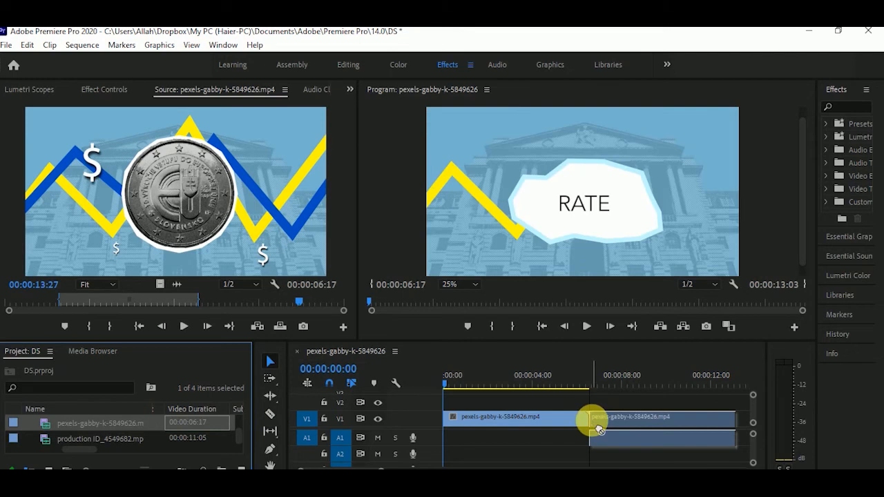
# Step: Append production ID_4549682.mp4 to the end of the sequence, and delete the second pexels-gabby-k-5849626.mp4 clip together with its audio
pyautogui.click(89, 441)
pyautogui.moveTo(88, 442); pyautogui.dragTo(744, 429)
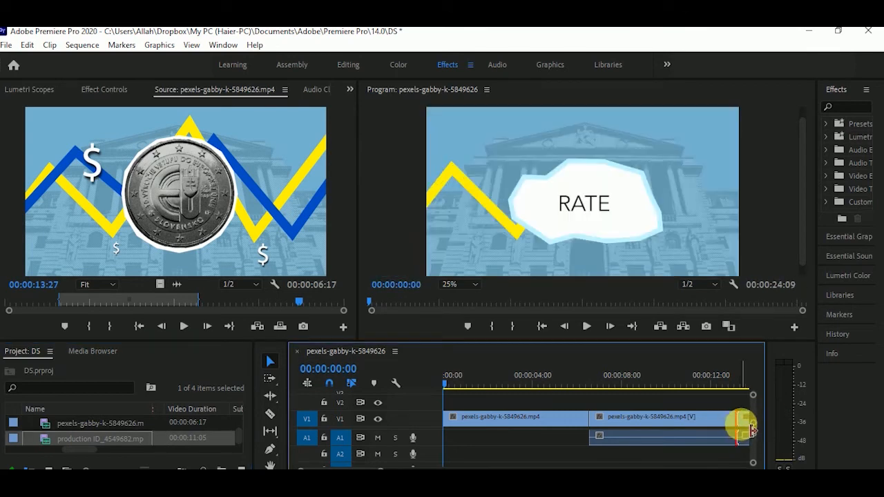
pyautogui.click(710, 439)
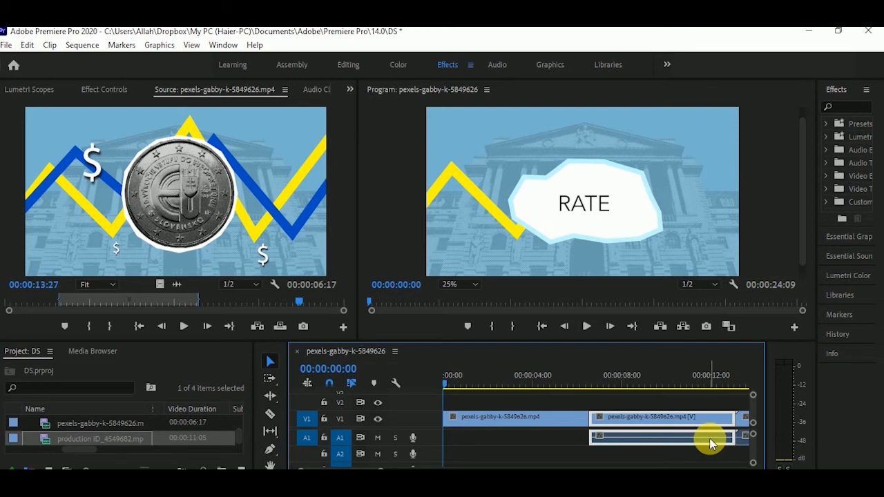
pyautogui.press('Delete')
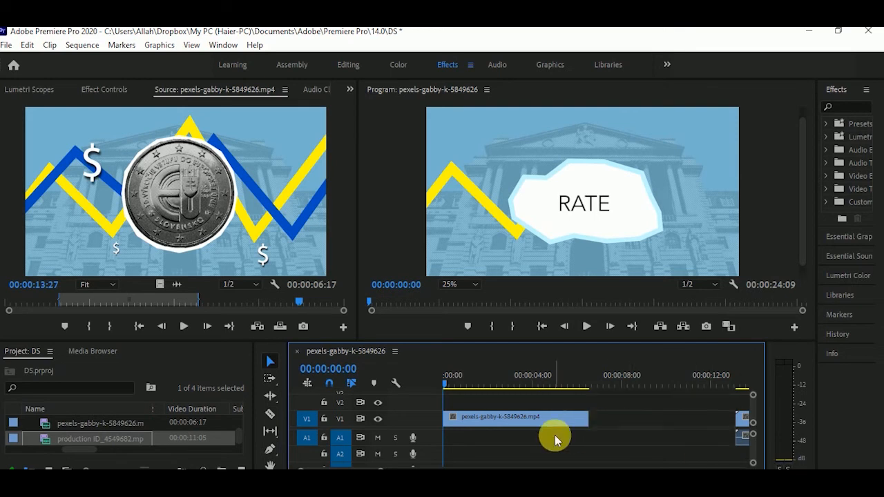
# Step: Load production ID_4549682.mp4 into the Source monitor and place only its video on V1, directly after the first clip
pyautogui.click(76, 423)
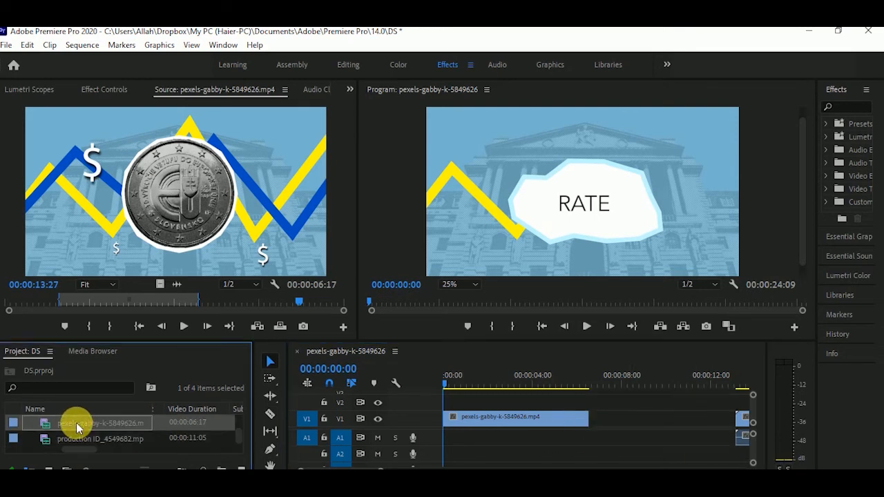
pyautogui.click(157, 180)
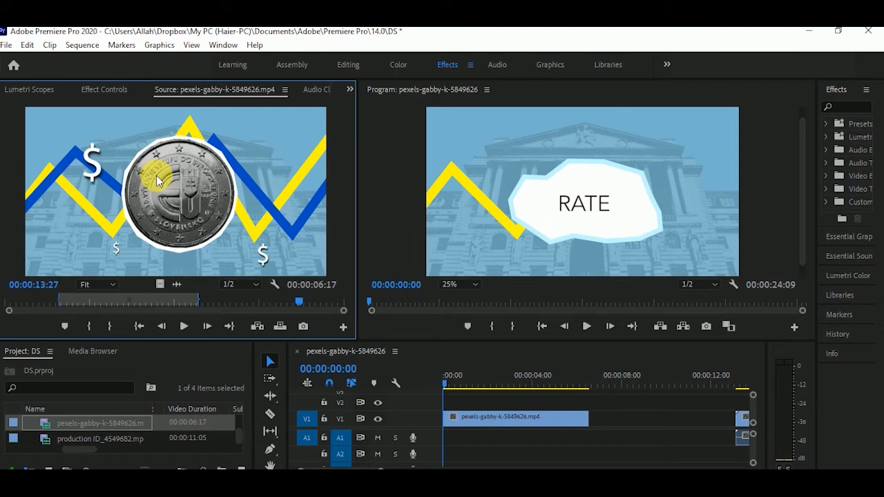
pyautogui.click(65, 440)
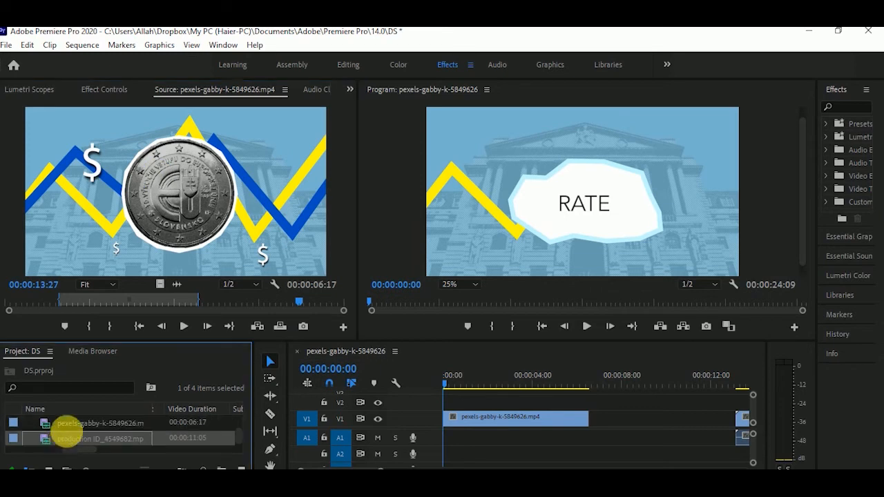
pyautogui.moveTo(131, 238); pyautogui.dragTo(124, 229)
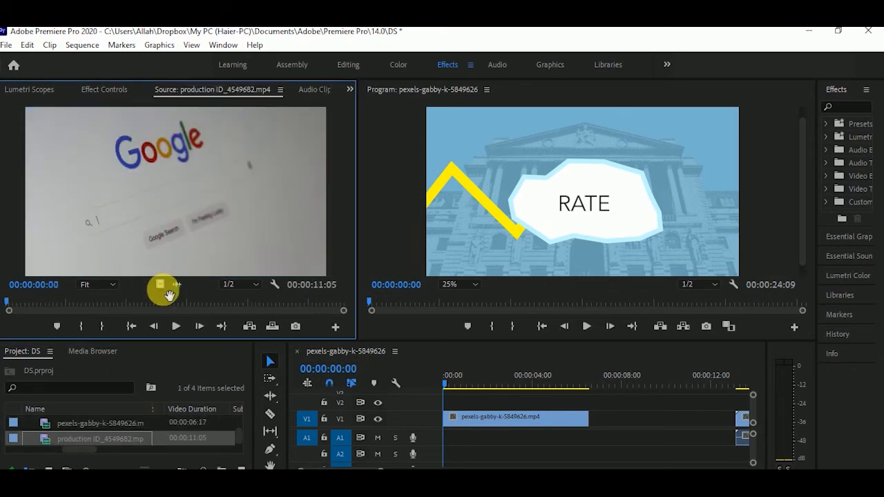
pyautogui.moveTo(160, 285); pyautogui.dragTo(603, 418)
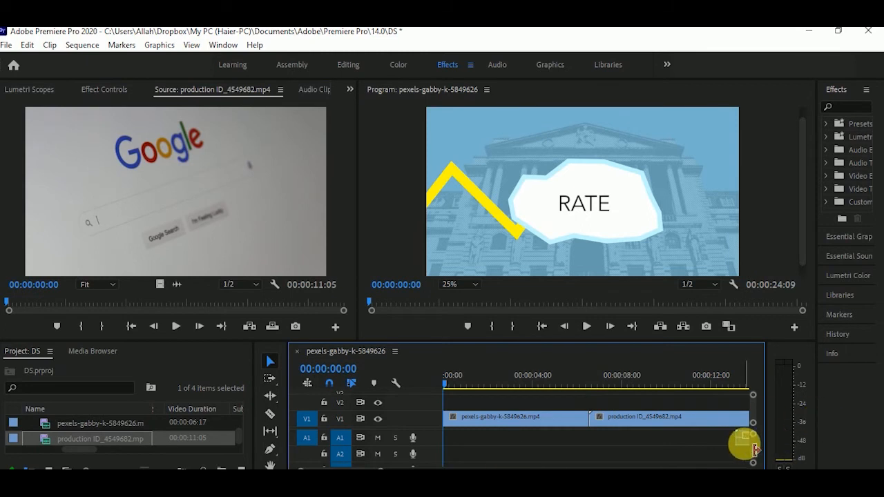
# Step: Apply the default Cross Dissolve transition at the cut between the first two V1 clips and play the sequence to preview it
pyautogui.rightClick(593, 419)
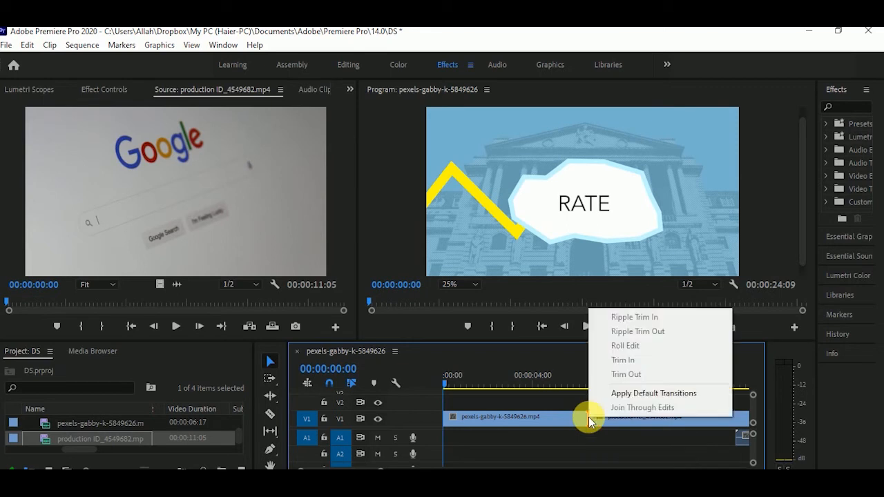
pyautogui.click(623, 395)
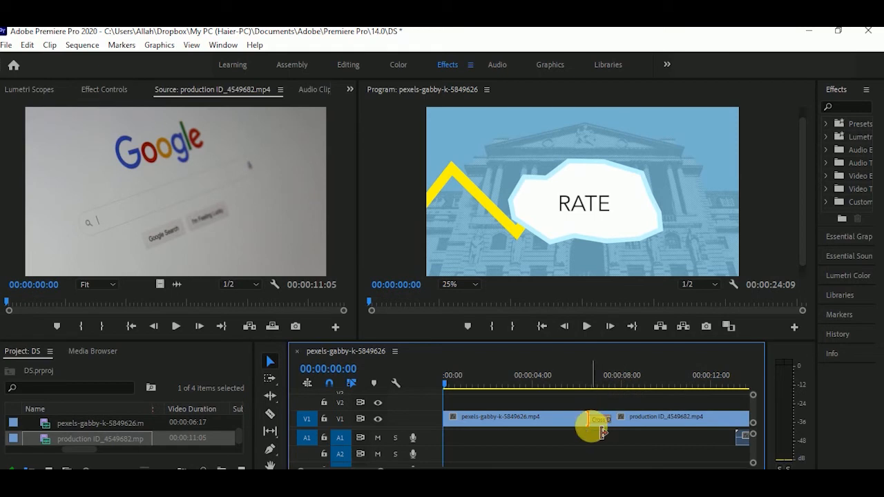
pyautogui.moveTo(602, 430); pyautogui.dragTo(559, 428)
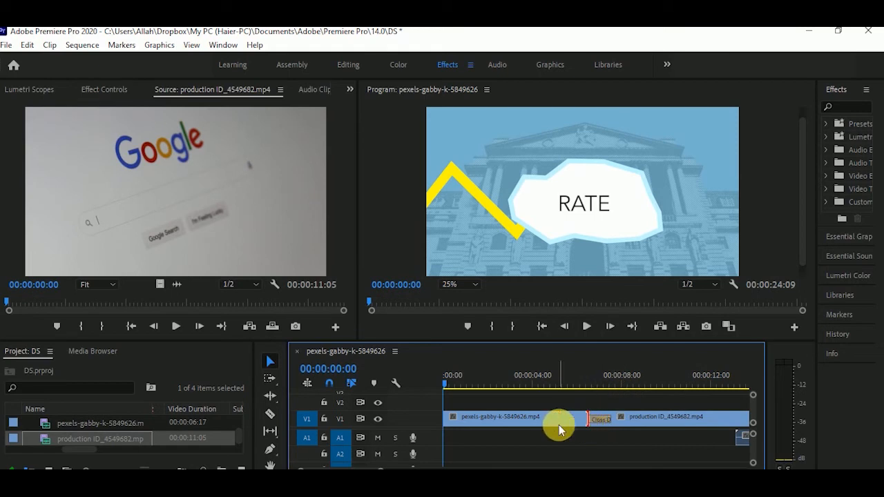
pyautogui.press('space')
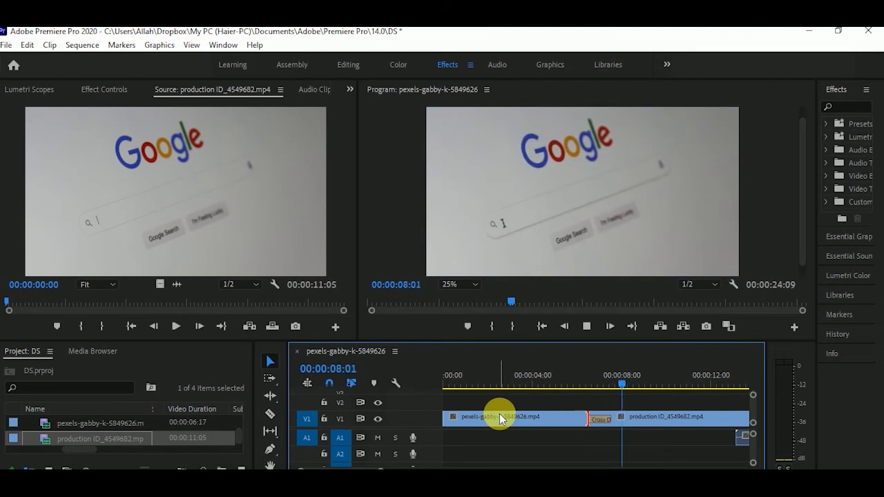
pyautogui.press('space')
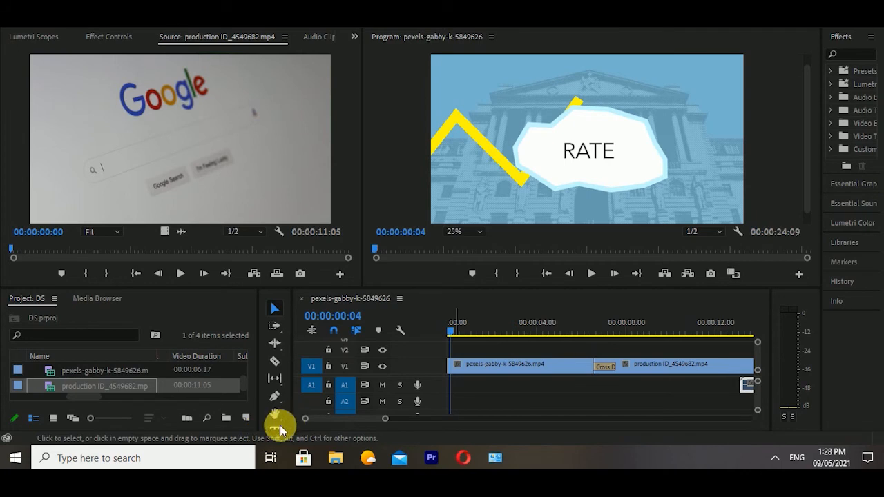
# Step: Add the title text WELL COME near the top of the frame, above the RATE graphic, at 00:00:00:04
pyautogui.click(280, 428)
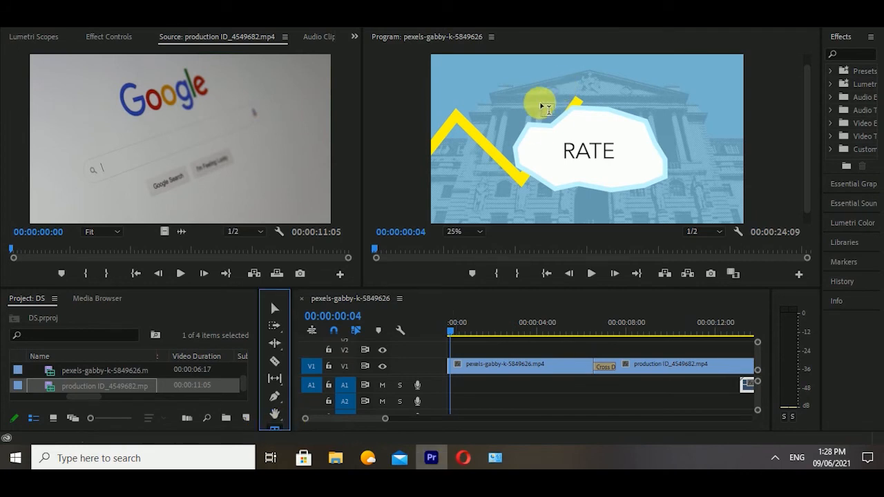
pyautogui.click(517, 87)
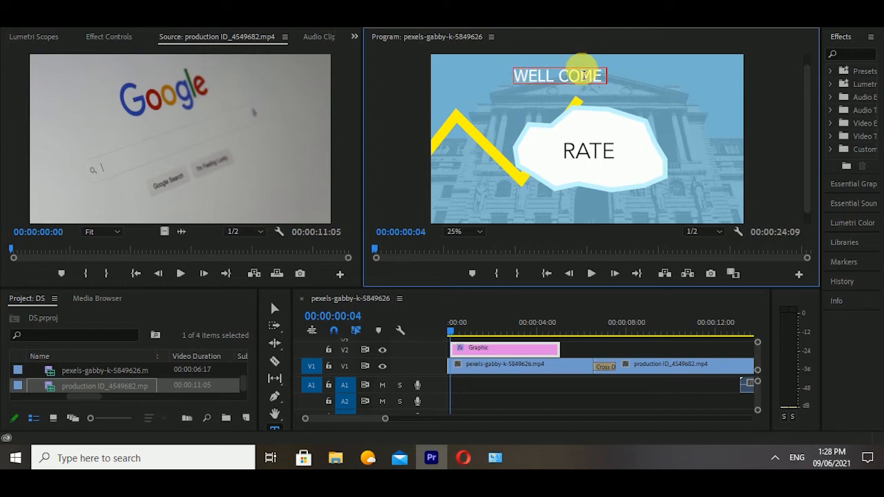
# Step: Expand the WELL COME text's properties in Effect Controls and set its font to Tahoma Bold
pyautogui.click(511, 355)
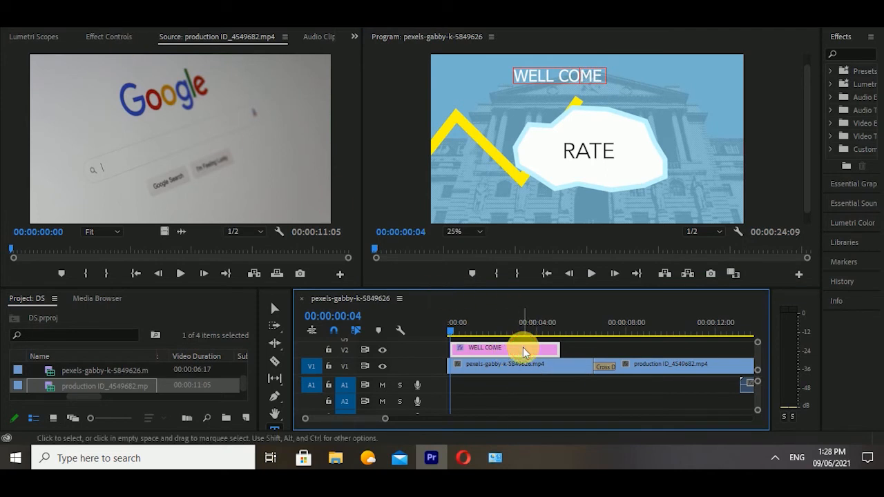
pyautogui.click(114, 38)
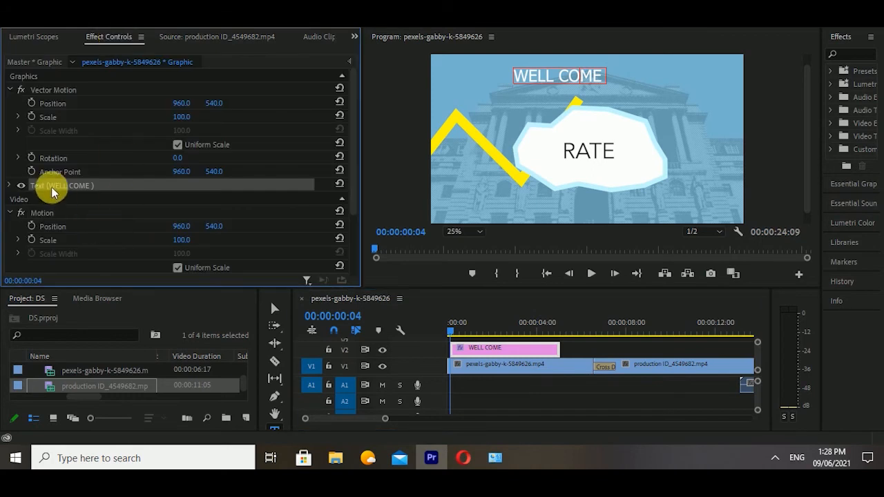
pyautogui.click(11, 186)
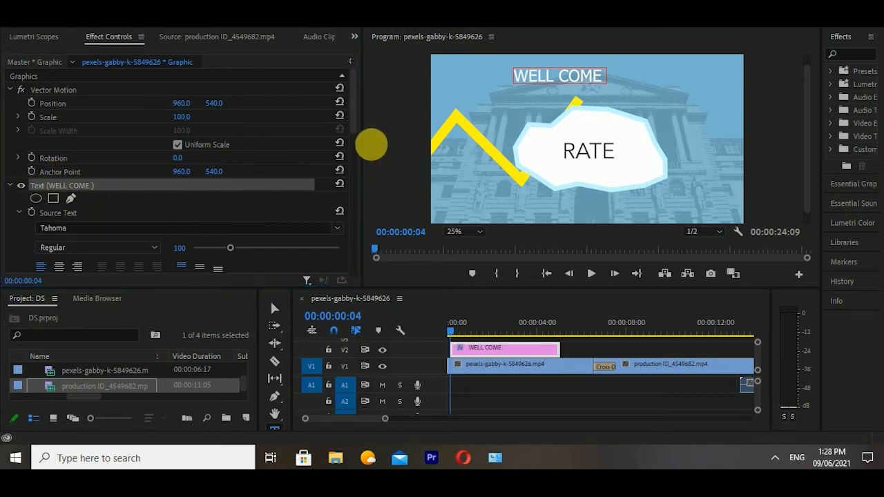
pyautogui.moveTo(357, 127); pyautogui.dragTo(355, 143)
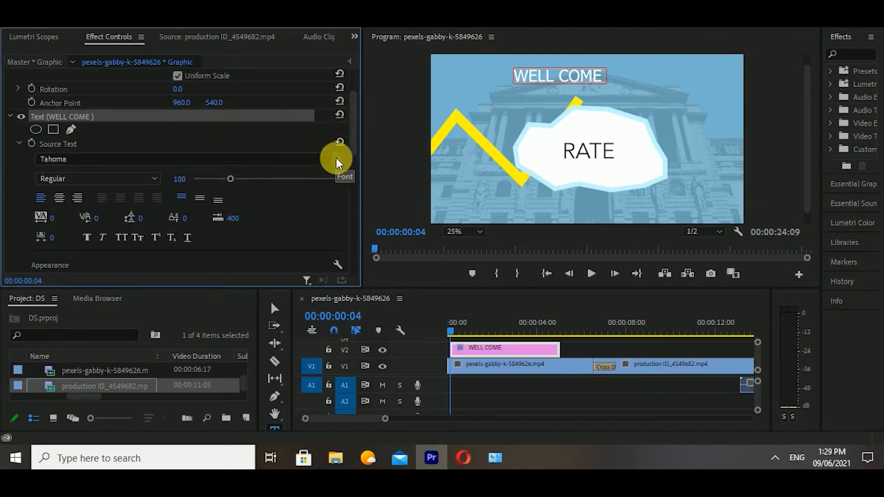
pyautogui.click(336, 159)
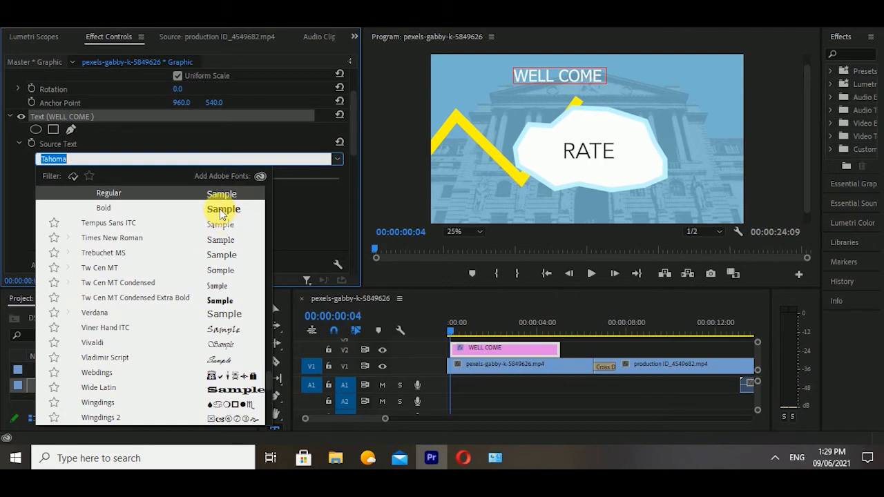
pyautogui.click(219, 209)
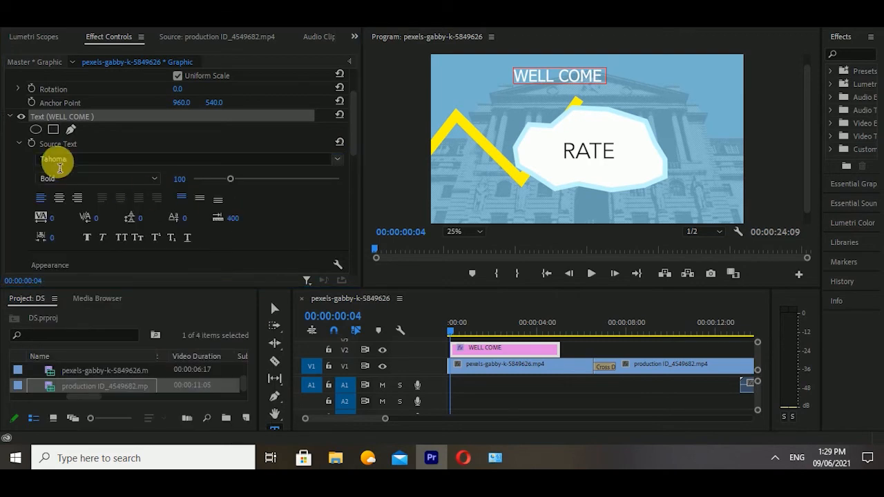
# Step: Set the WELL COME text's font style to Regular and its size to 139, and collapse its text properties
pyautogui.click(87, 179)
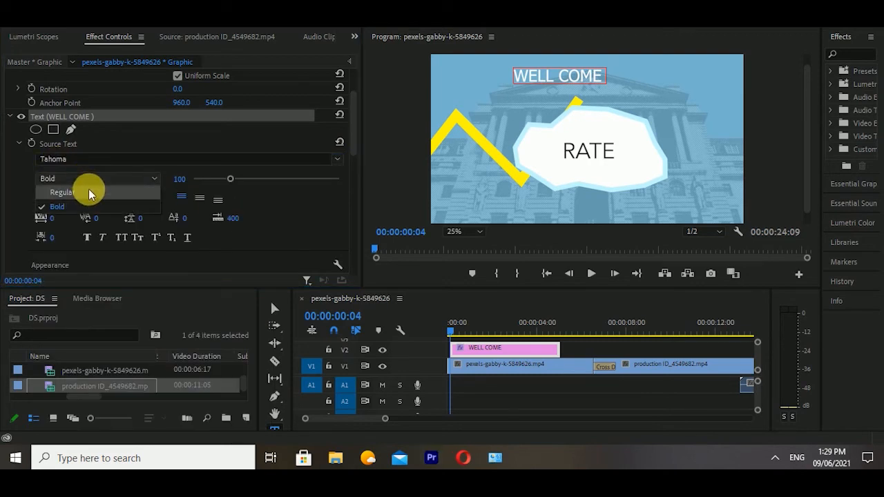
pyautogui.click(88, 193)
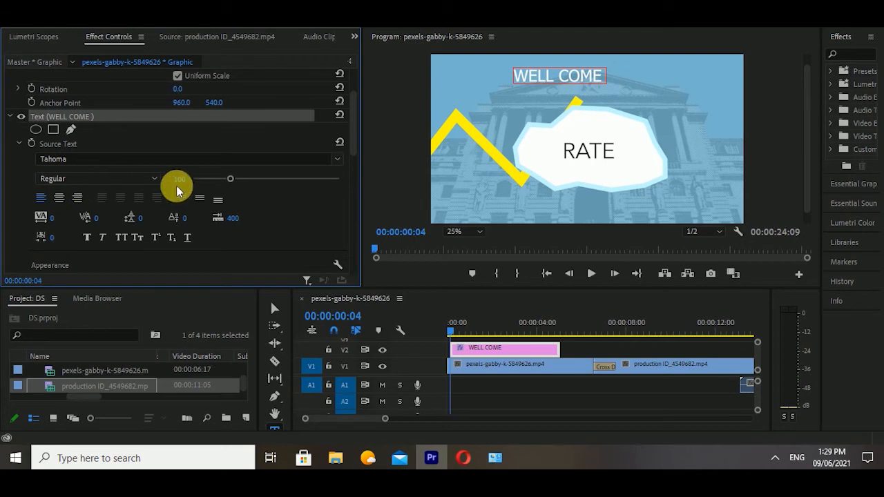
pyautogui.moveTo(231, 183)
pyautogui.mouseDown()
pyautogui.moveTo(297, 187)
pyautogui.moveTo(246, 185)
pyautogui.mouseUp()
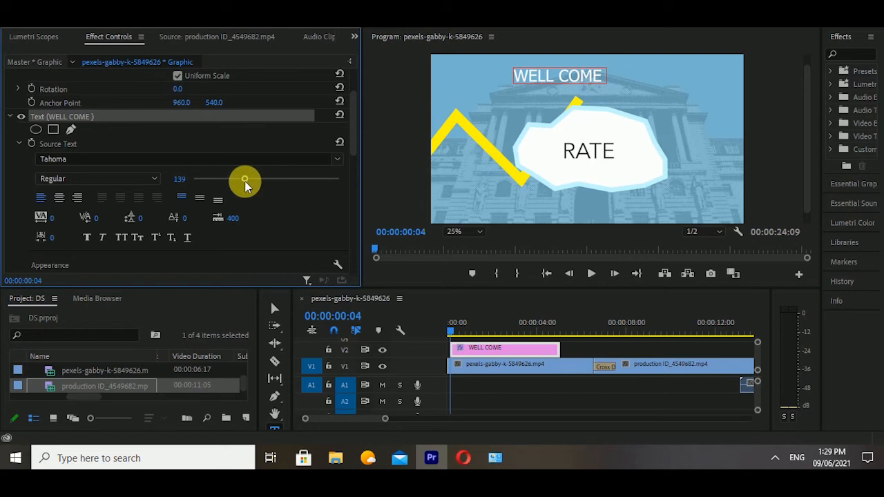
pyautogui.click(11, 118)
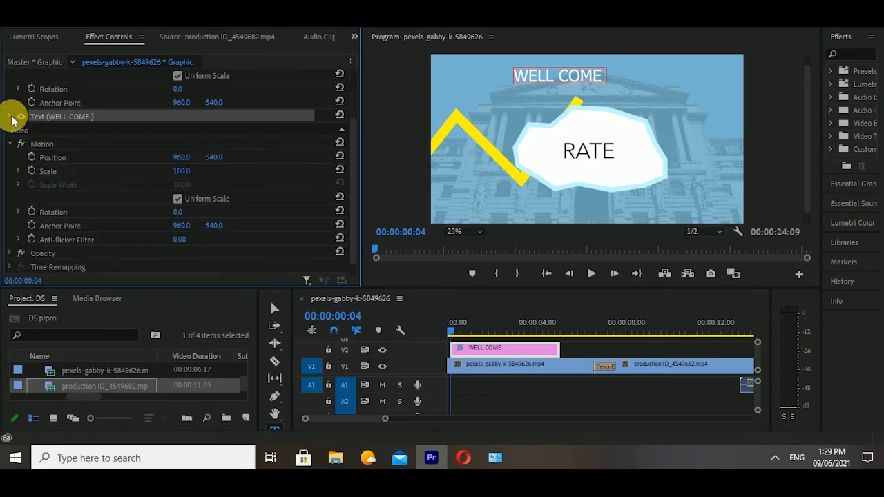
# Step: Set the Motion Scale of the WELL COME graphic to 80
pyautogui.click(74, 170)
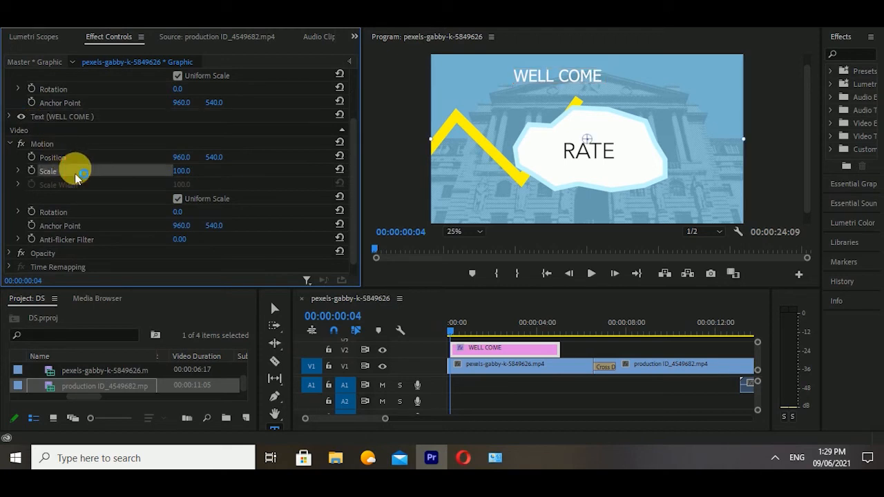
pyautogui.click(188, 172)
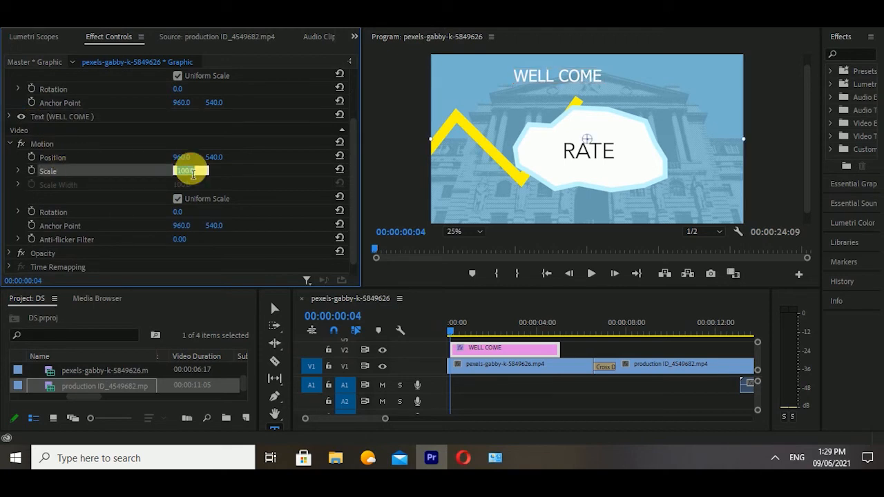
pyautogui.write('80')
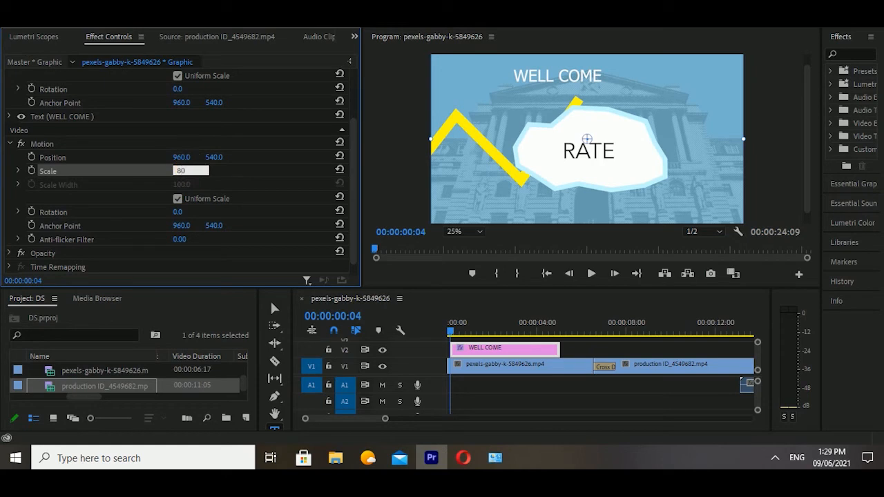
pyautogui.click(234, 179)
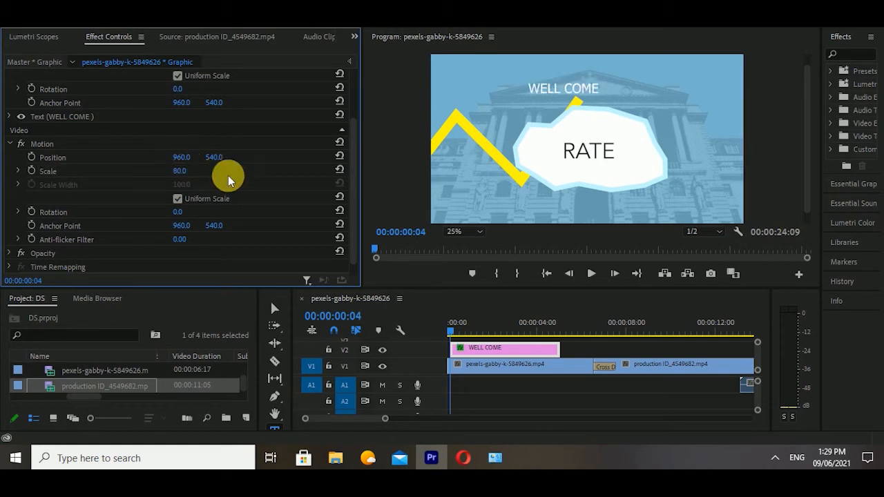
# Step: Set the WELL COME graphic's Motion Scale to 110
pyautogui.click(194, 173)
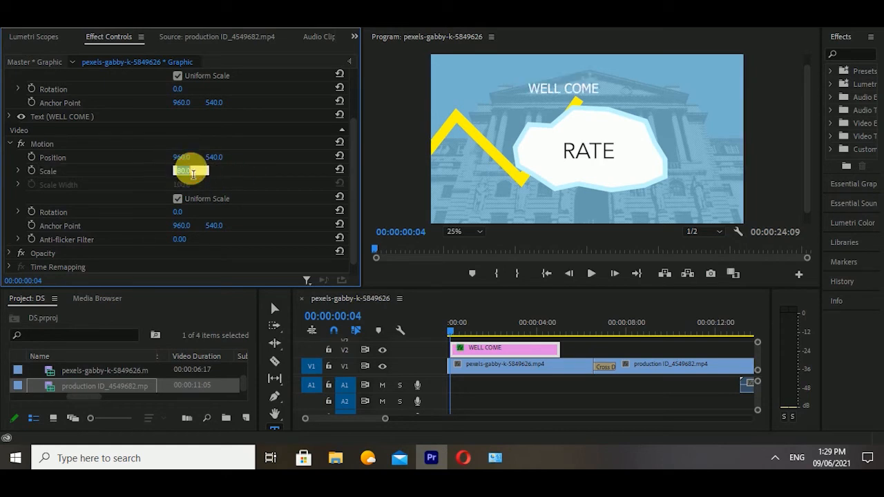
pyautogui.write('110')
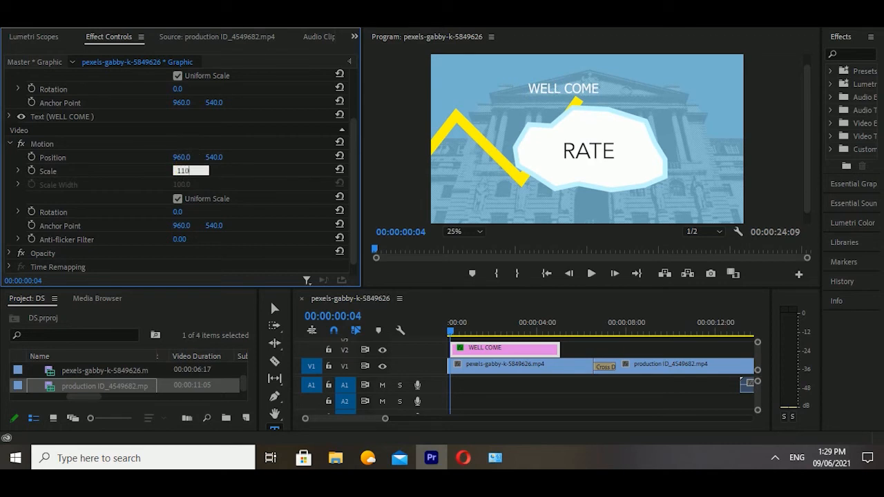
pyautogui.press('Return')
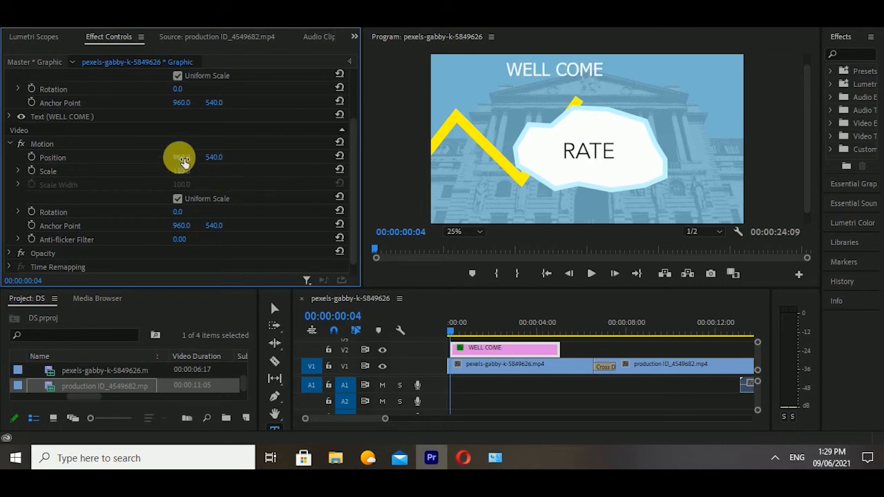
# Step: Try horizontal Motion Position values of 90 and 99 for the WELL COME graphic
pyautogui.click(185, 158)
pyautogui.write('90')
pyautogui.click(260, 166)
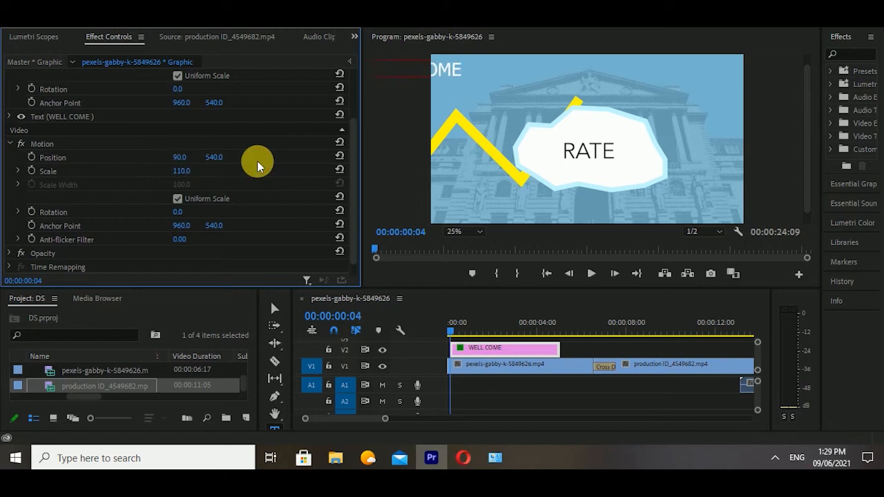
pyautogui.click(185, 158)
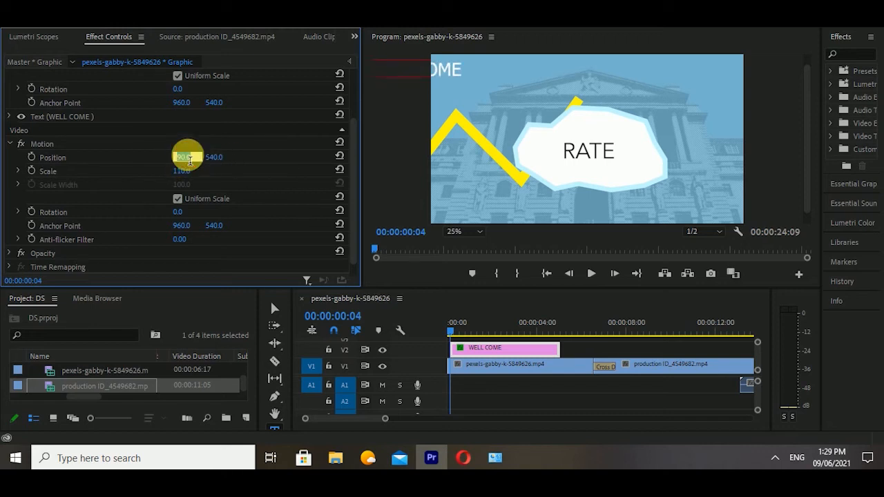
pyautogui.write('99')
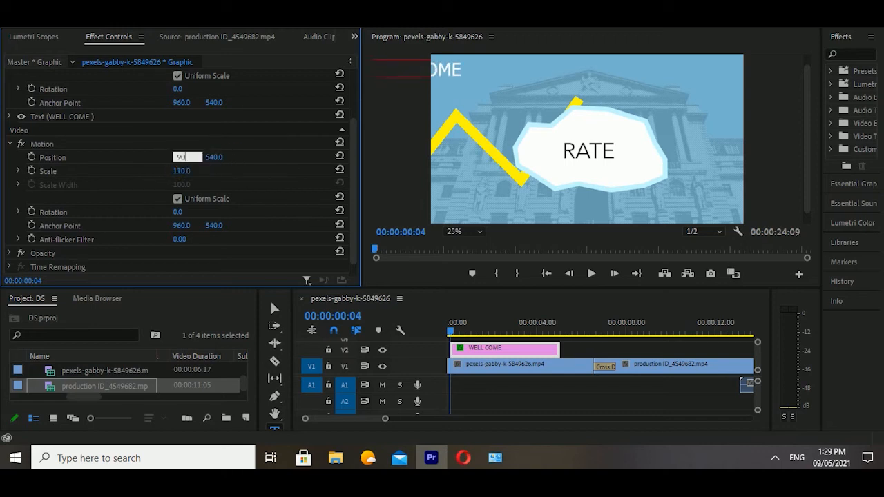
pyautogui.press('Return')
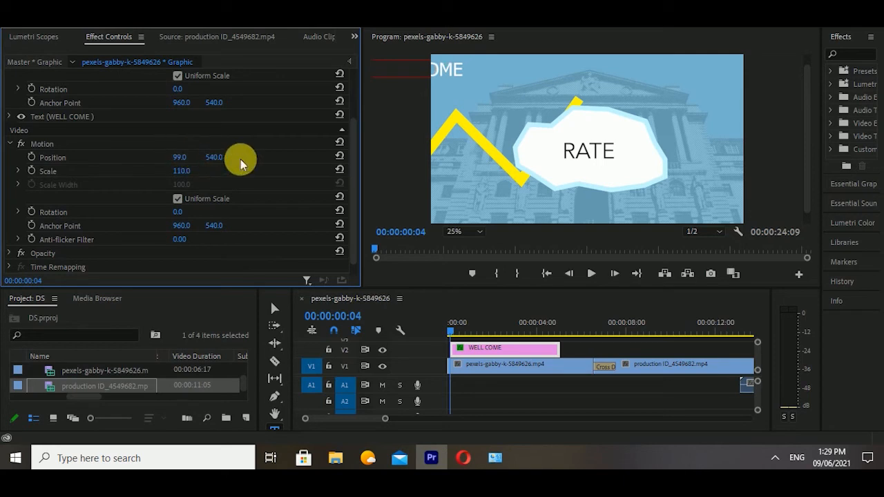
# Step: Try horizontal Motion Position values of 70 and 100 for the WELL COME graphic, and reset its Position to the default
pyautogui.click(187, 159)
pyautogui.write('70')
pyautogui.press('Return')
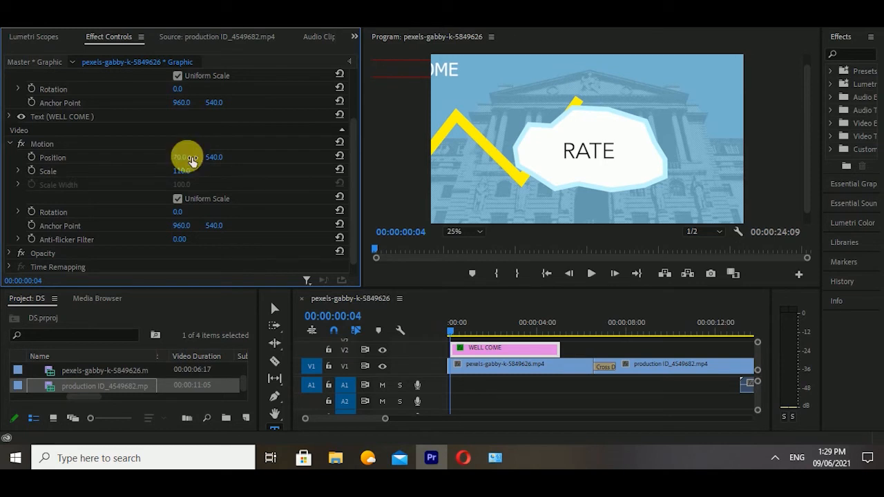
pyautogui.click(191, 159)
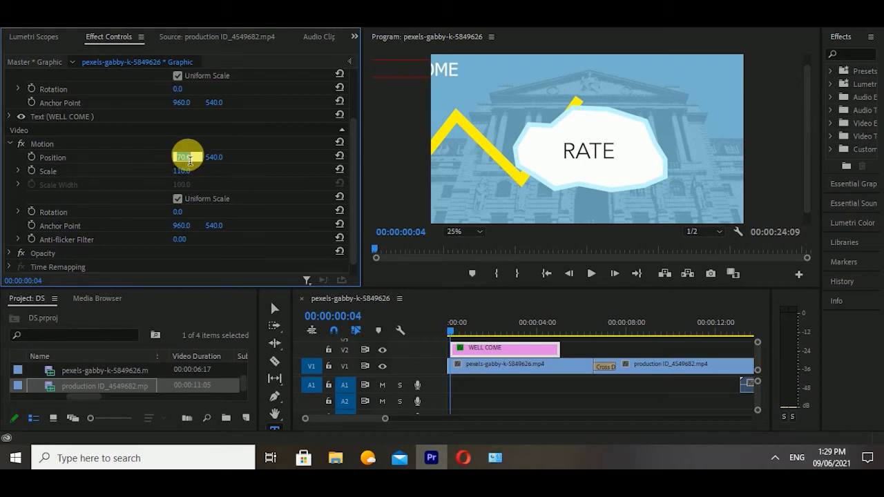
pyautogui.write('100')
pyautogui.press('Return')
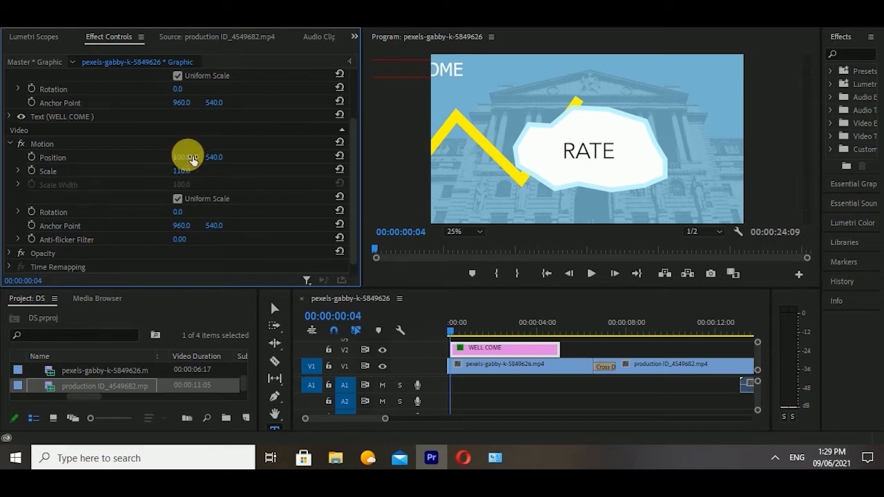
pyautogui.click(339, 156)
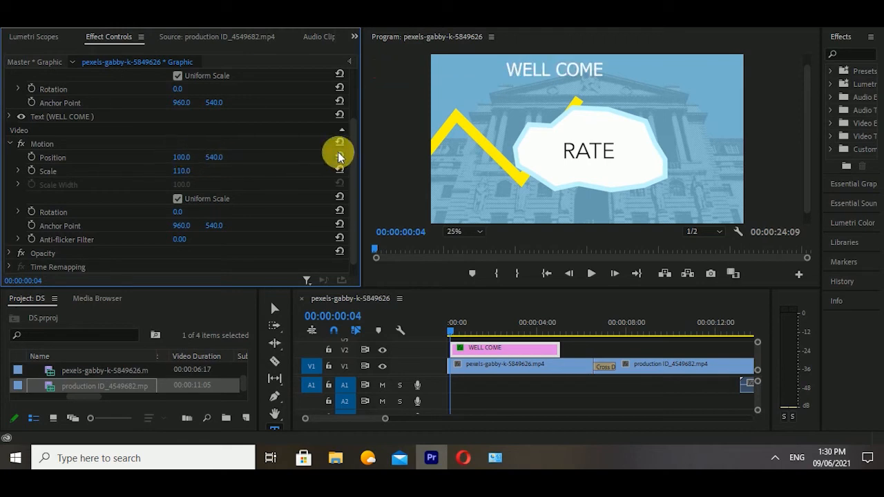
# Step: Try vertical Motion Position values of 50 and 60 for the WELL COME graphic, resetting its Position after each
pyautogui.click(219, 157)
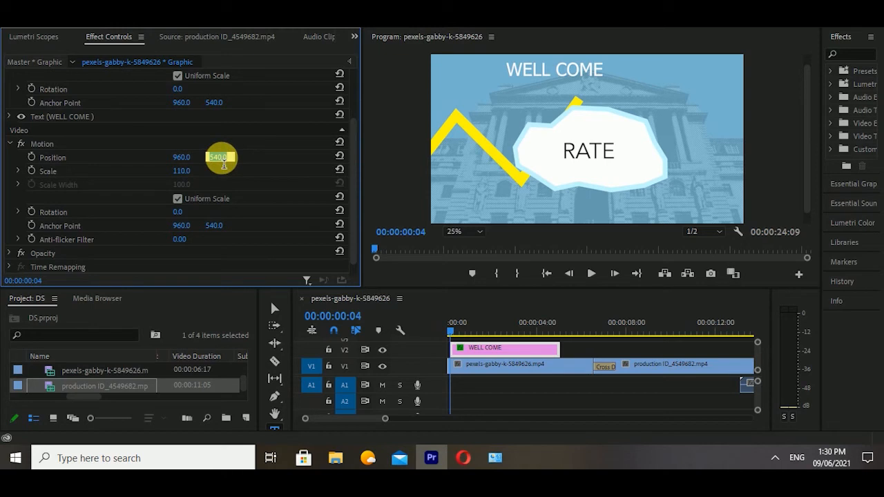
pyautogui.write('50')
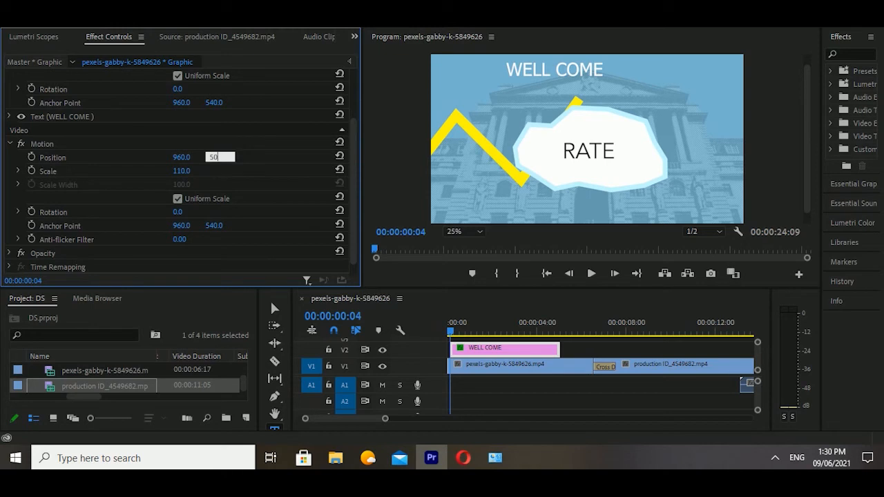
pyautogui.click(233, 172)
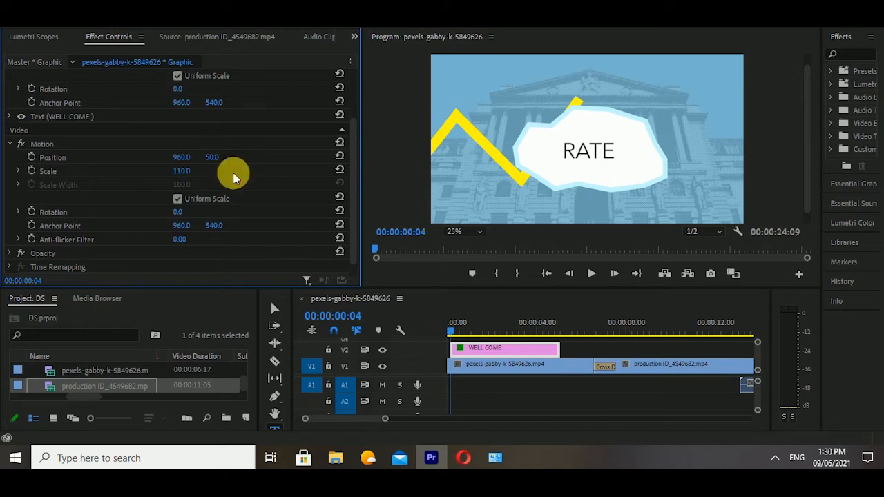
pyautogui.click(335, 159)
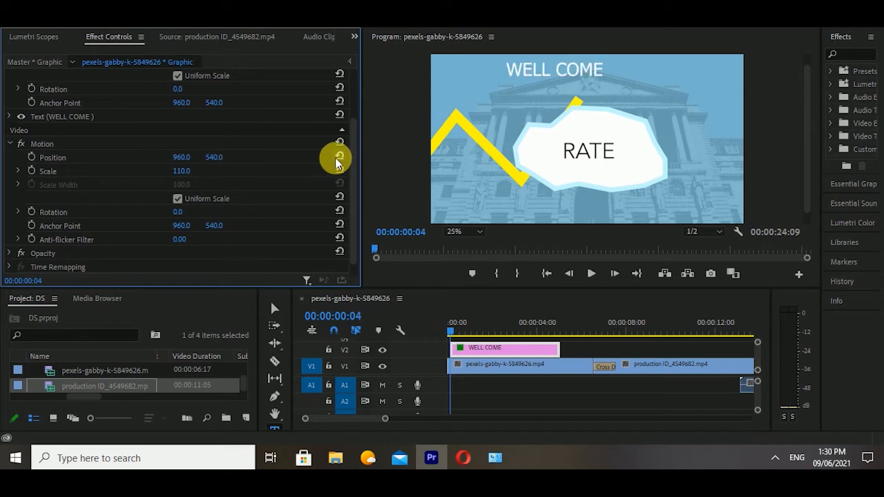
pyautogui.click(218, 157)
pyautogui.write('60')
pyautogui.press('Return')
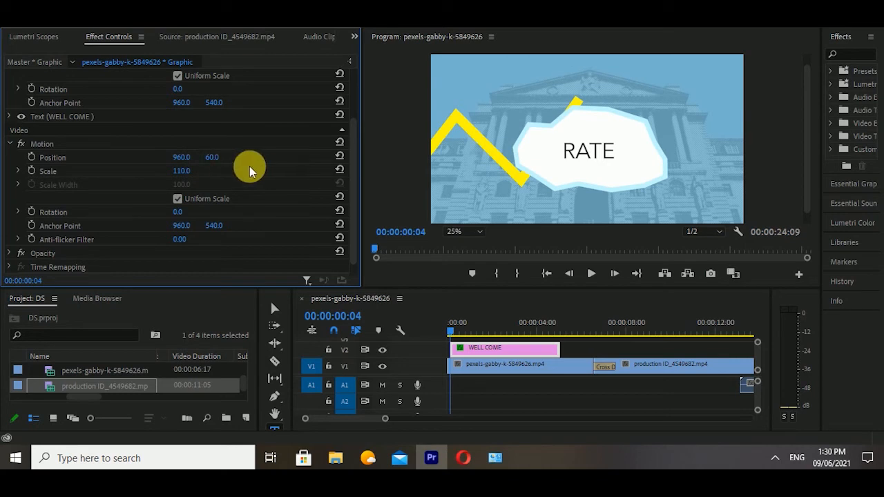
pyautogui.click(339, 156)
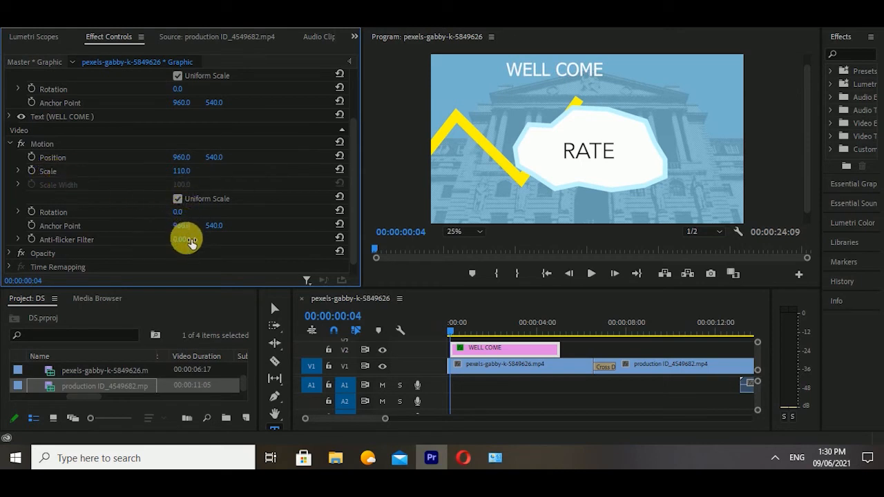
# Step: Expand the WELL COME text properties again and apply the Small Caps and Faux Italic styles
pyautogui.moveTo(355, 140); pyautogui.dragTo(358, 165)
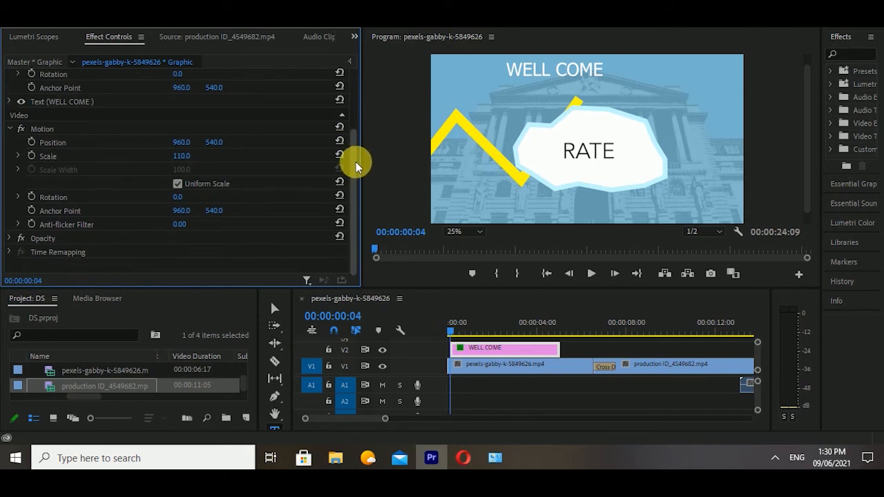
pyautogui.moveTo(356, 158); pyautogui.dragTo(352, 140)
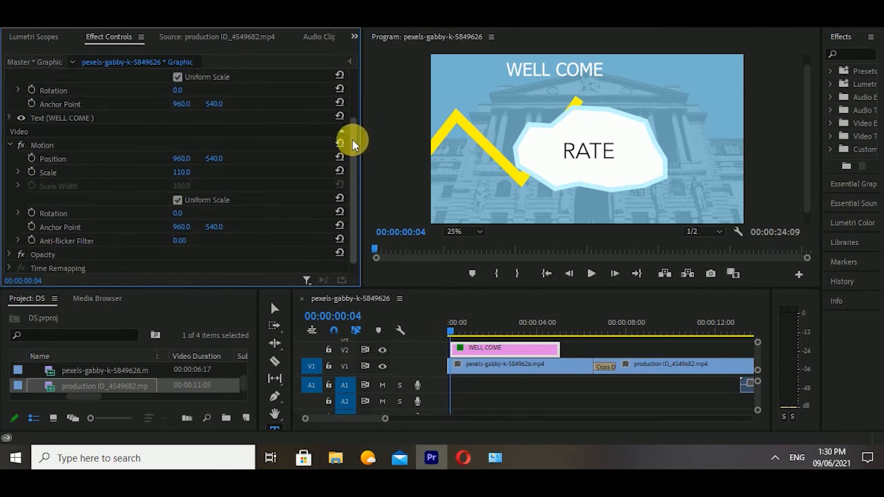
pyautogui.click(11, 118)
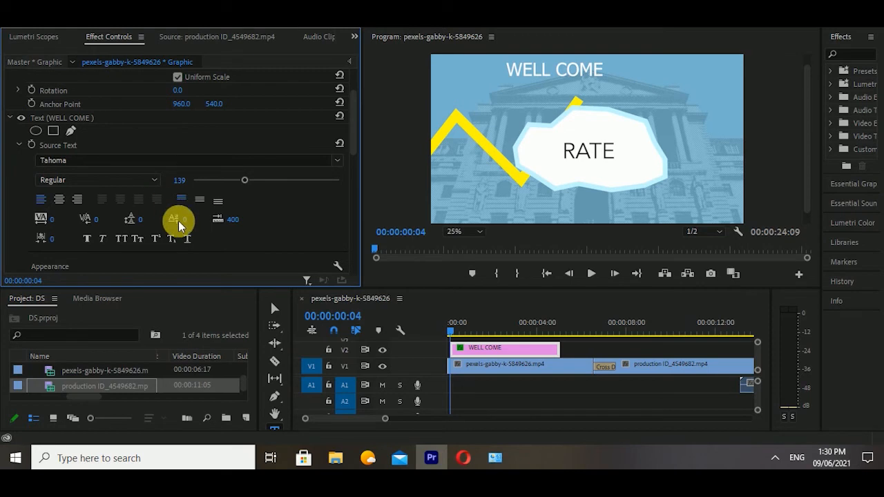
pyautogui.click(121, 239)
pyautogui.click(137, 239)
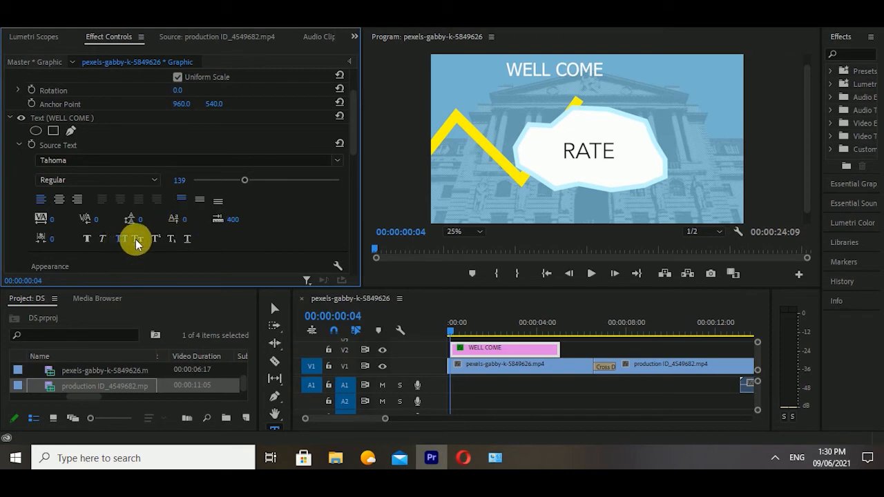
pyautogui.click(101, 241)
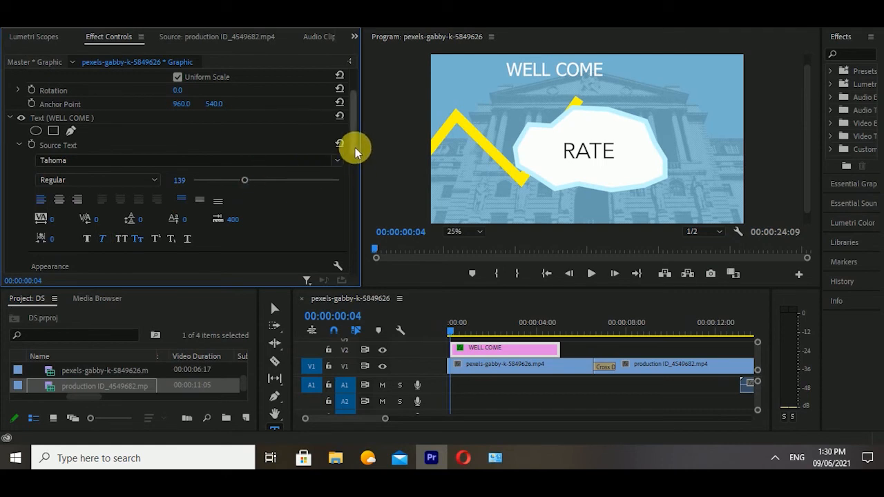
# Step: In the WELL COME text's Appearance settings, keep Fill enabled and turn on Stroke and Background
pyautogui.moveTo(355, 147); pyautogui.dragTo(356, 184)
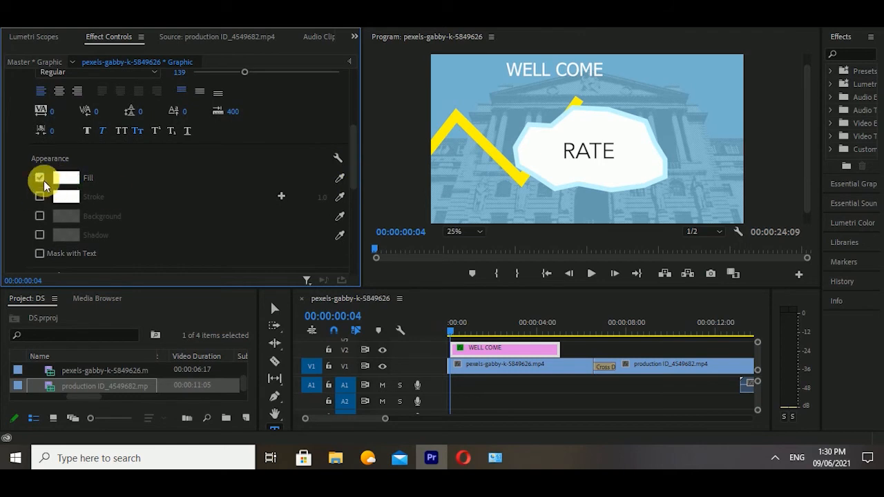
pyautogui.click(43, 180)
pyautogui.click(67, 179)
pyautogui.click(40, 177)
pyautogui.click(40, 197)
pyautogui.click(43, 216)
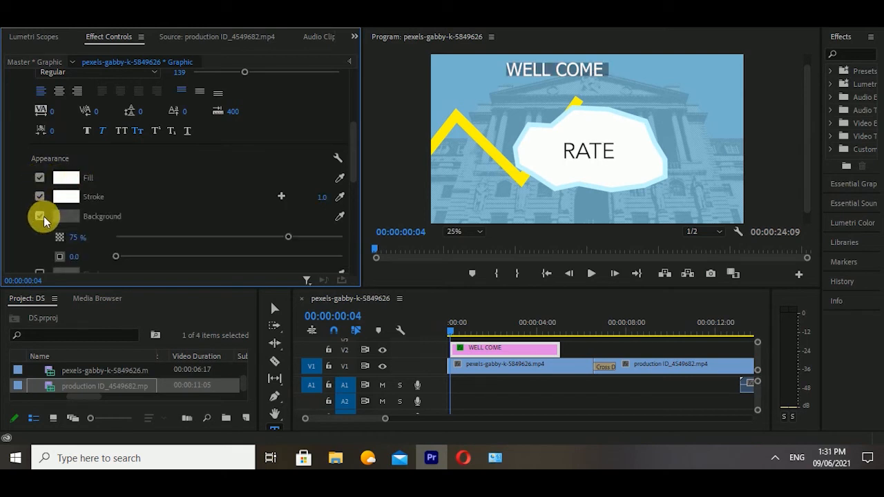
# Step: Set the WELL COME text's background colour to red B01A1A
pyautogui.click(78, 215)
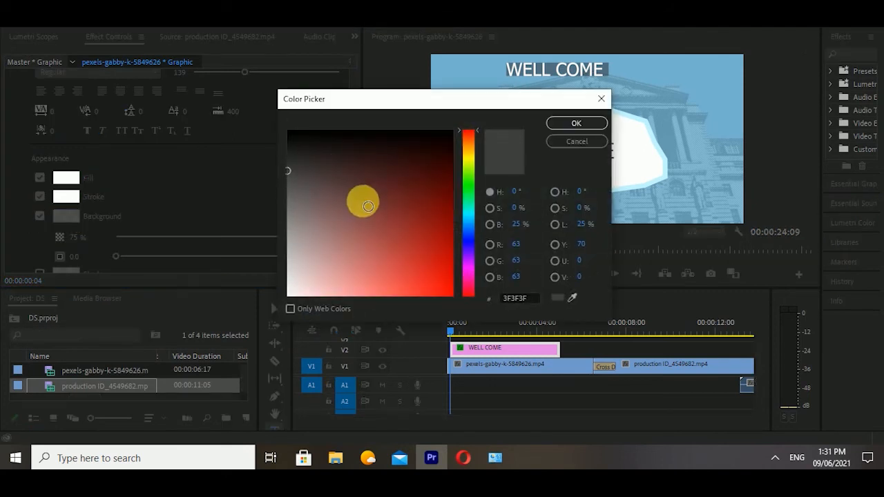
pyautogui.click(409, 221)
pyautogui.moveTo(409, 220)
pyautogui.mouseDown()
pyautogui.moveTo(427, 253)
pyautogui.moveTo(429, 245)
pyautogui.mouseUp()
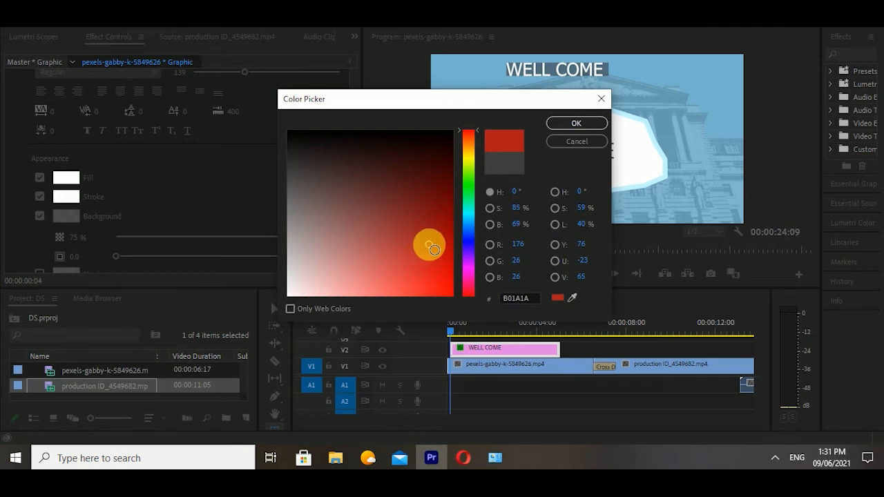
pyautogui.click(562, 124)
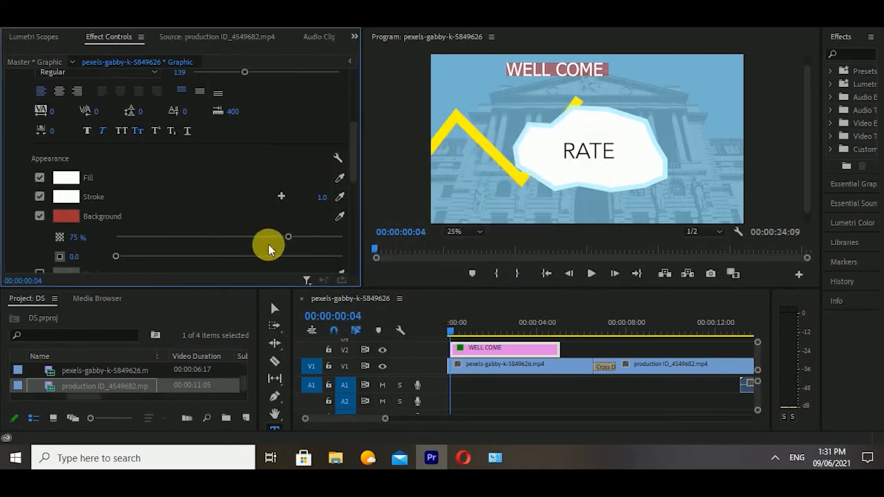
# Step: Set the WELL COME text background's opacity to 84% and its size to 31.5
pyautogui.moveTo(288, 239); pyautogui.dragTo(306, 239)
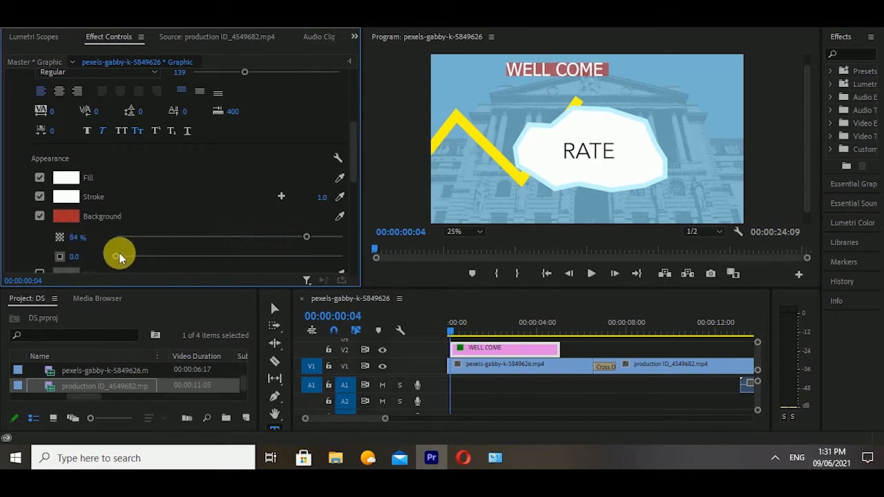
pyautogui.moveTo(118, 257); pyautogui.dragTo(186, 257)
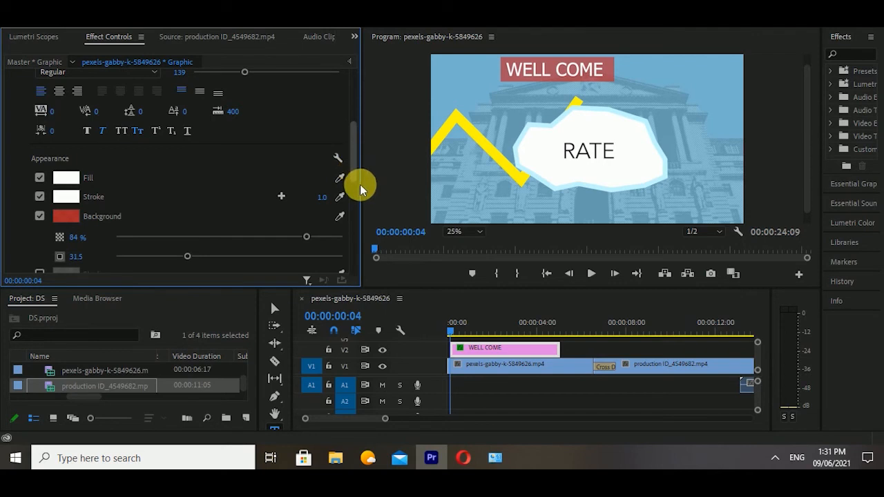
pyautogui.scroll(-3, 353, 185)
pyautogui.moveTo(361, 195); pyautogui.dragTo(361, 197)
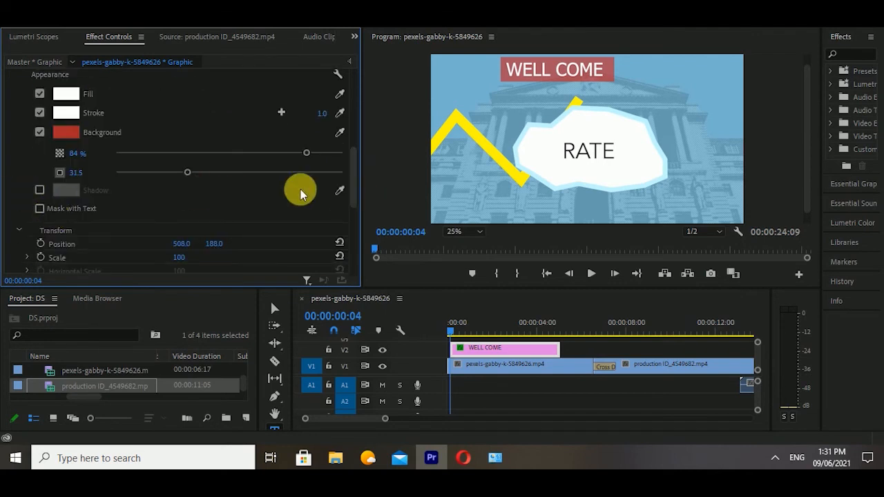
pyautogui.scroll(-8, 356, 184)
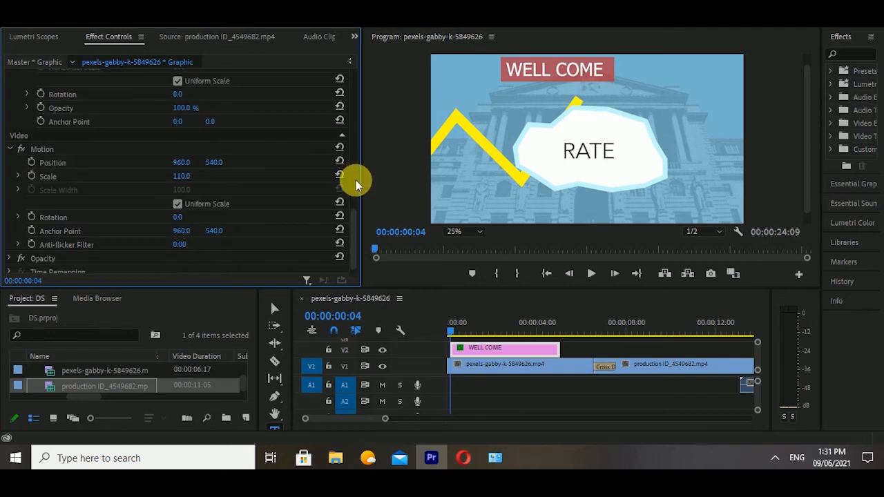
# Step: Play the sequence up to 00:00:08:00 and add the text SEO OF YOUTUBE over the search bar in the frame
pyautogui.press('space')
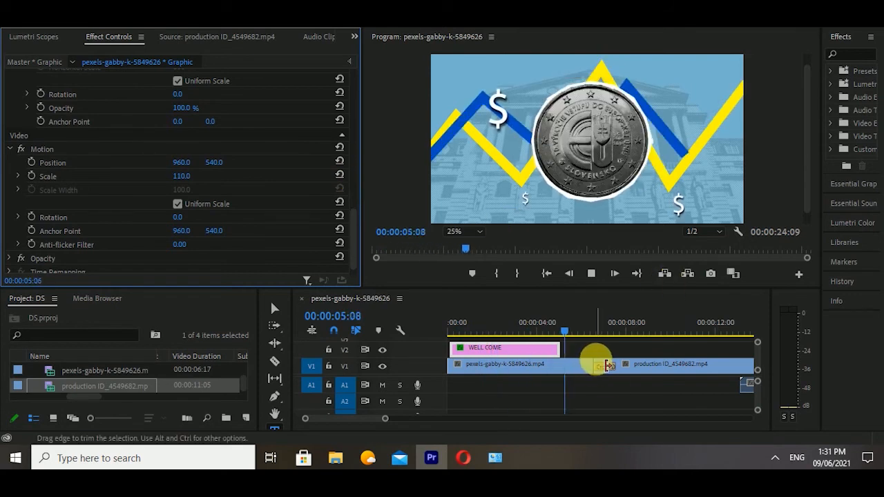
pyautogui.click(593, 352)
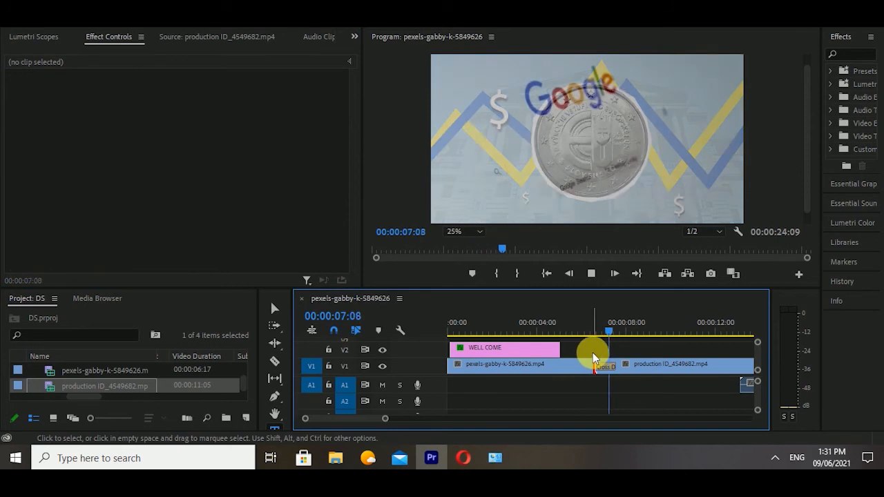
pyautogui.press('space')
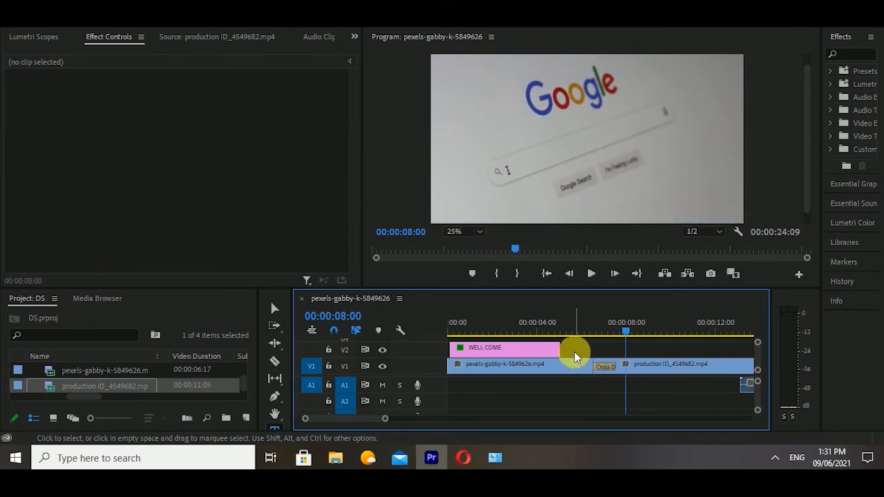
pyautogui.click(278, 429)
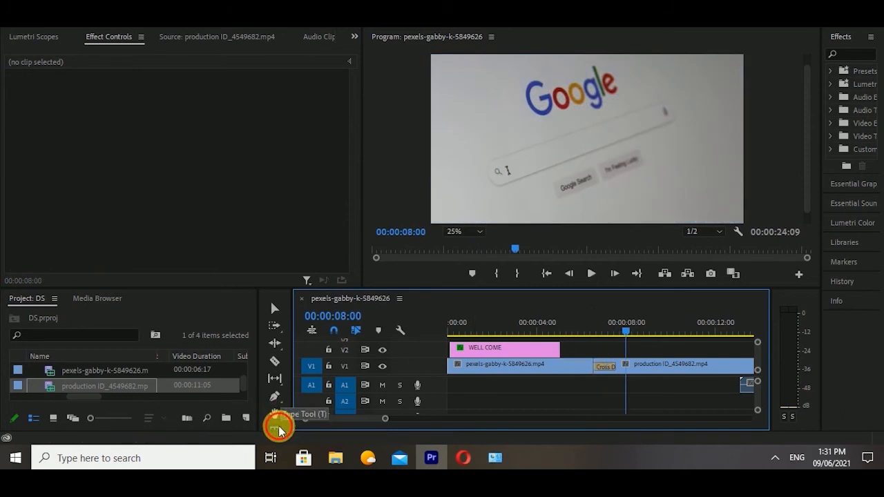
pyautogui.moveTo(280, 425)
pyautogui.mouseDown()
pyautogui.moveTo(313, 424)
pyautogui.moveTo(271, 424)
pyautogui.mouseUp()
pyautogui.click(528, 168)
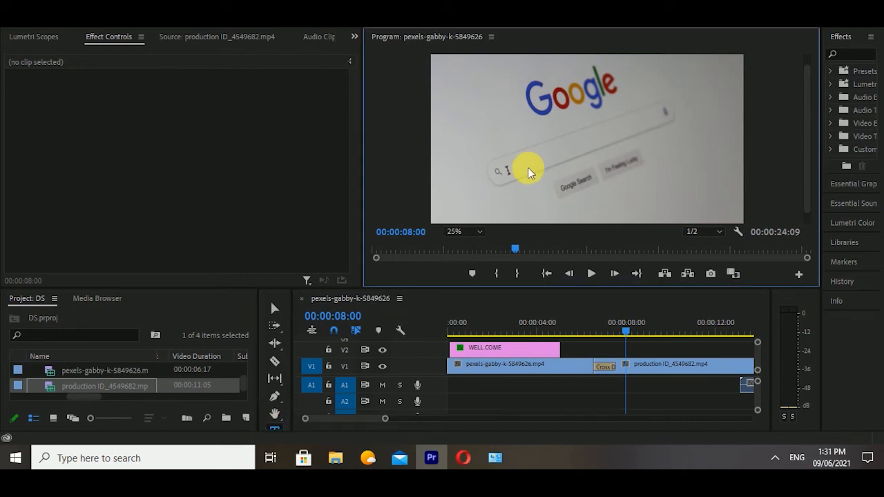
pyautogui.click(530, 172)
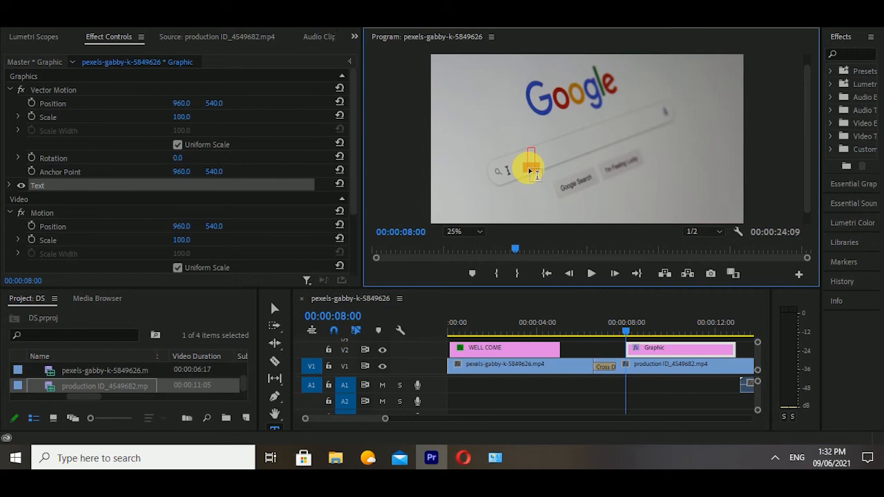
pyautogui.write('S')
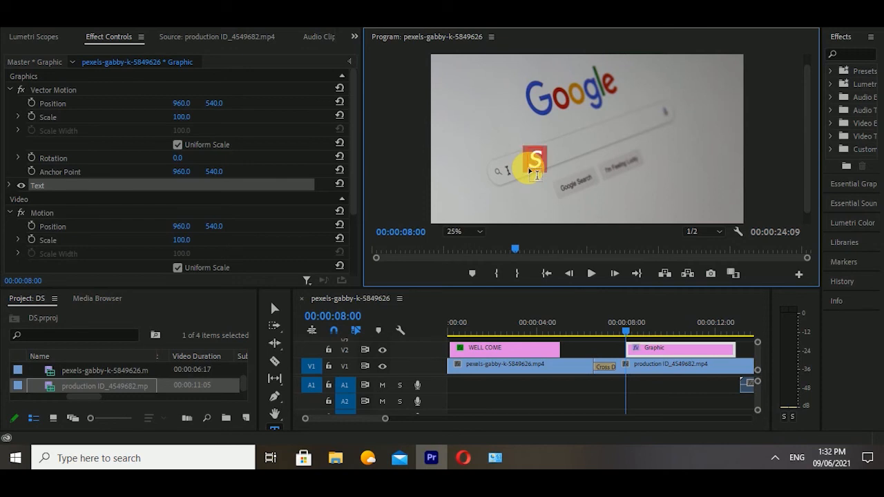
pyautogui.write('EO O')
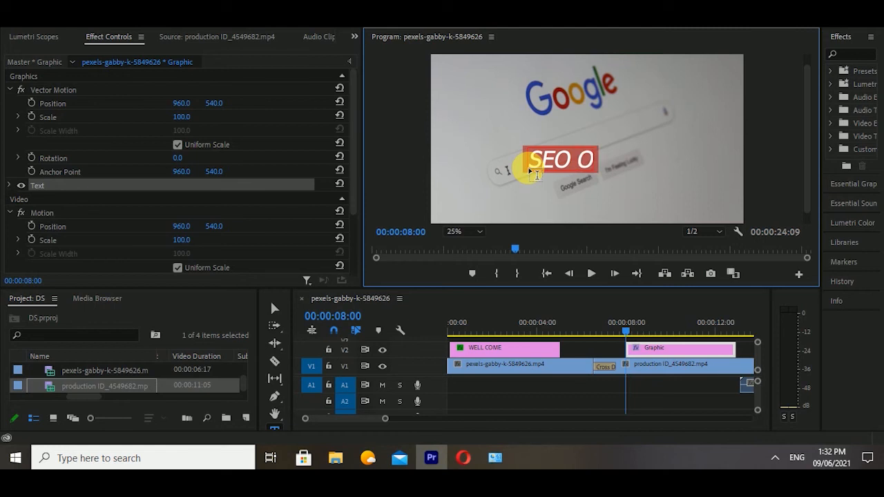
pyautogui.write('F YOUTUBE')
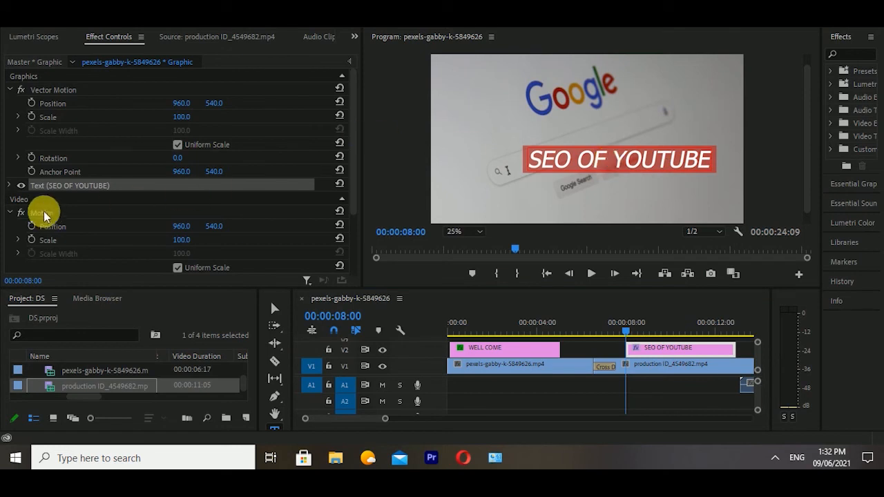
# Step: Try font size 132, the Bold style and the Tw Cen MT Condensed Extra Bold font on the SEO OF YOUTUBE text
pyautogui.click(11, 186)
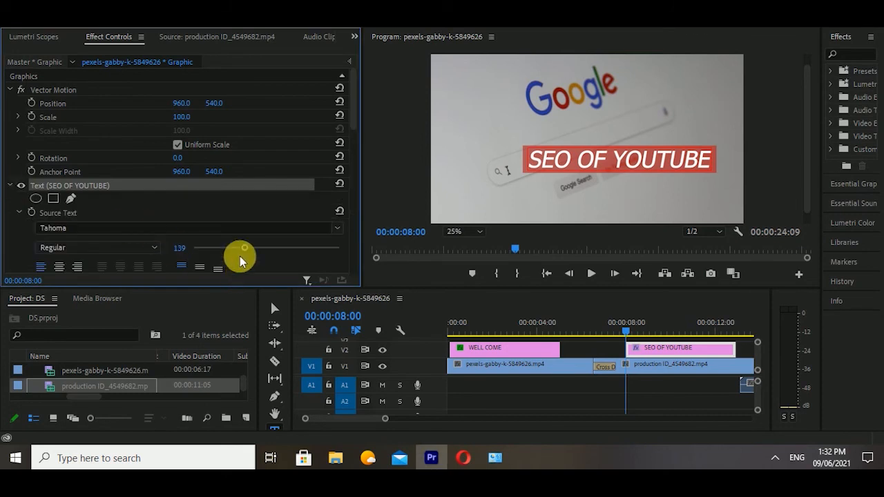
pyautogui.moveTo(243, 247)
pyautogui.mouseDown()
pyautogui.moveTo(211, 246)
pyautogui.moveTo(296, 262)
pyautogui.moveTo(240, 256)
pyautogui.mouseUp()
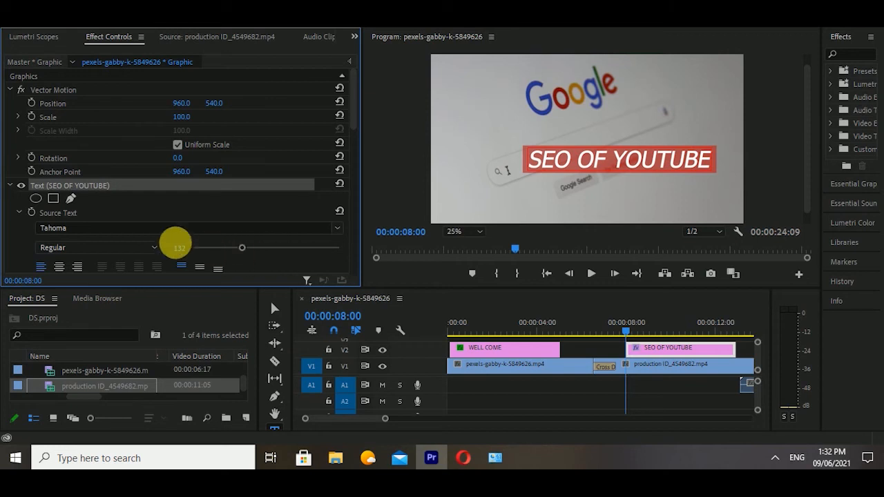
pyautogui.click(152, 247)
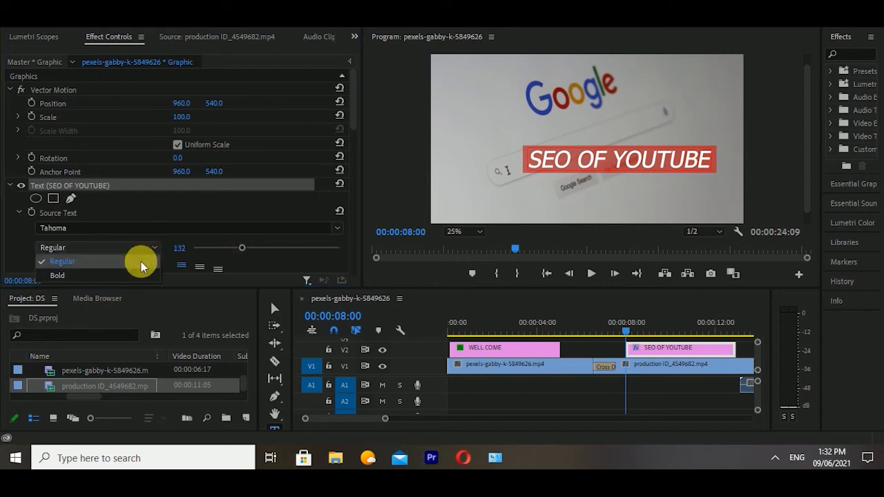
pyautogui.click(136, 270)
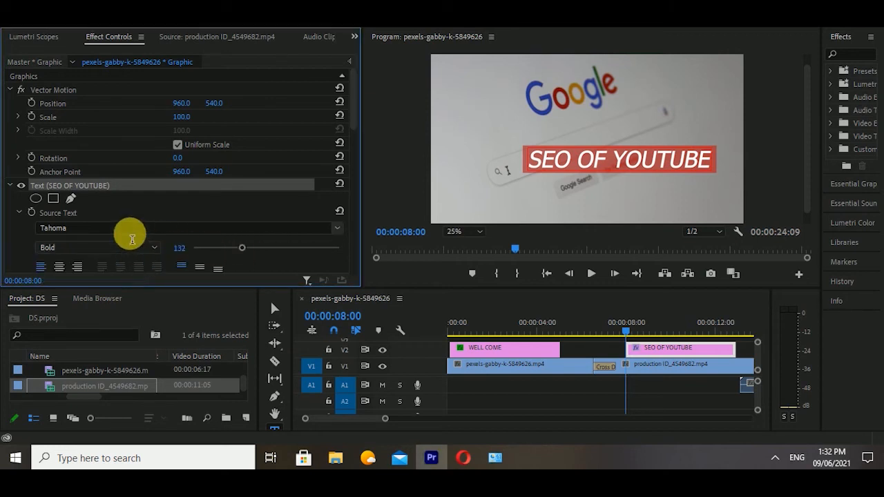
pyautogui.click(129, 229)
pyautogui.click(214, 355)
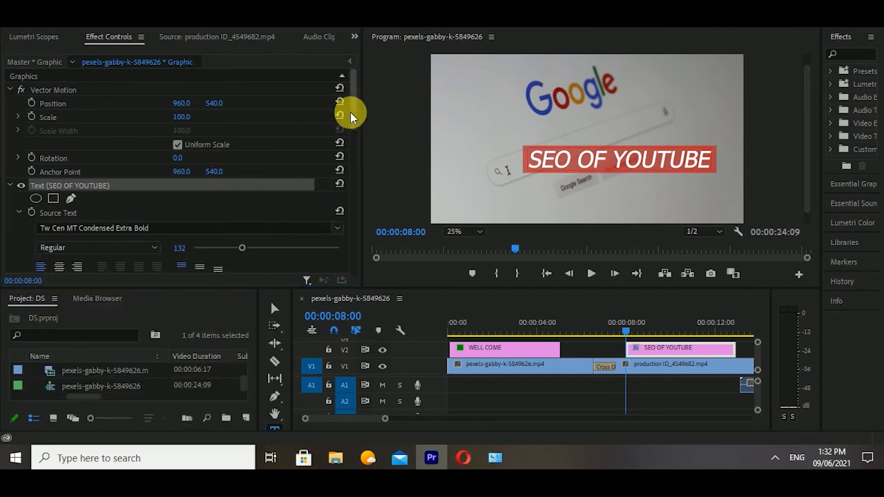
# Step: Set the SEO OF YOUTUBE text's stroke colour to red A51C1C
pyautogui.moveTo(350, 113); pyautogui.dragTo(351, 179)
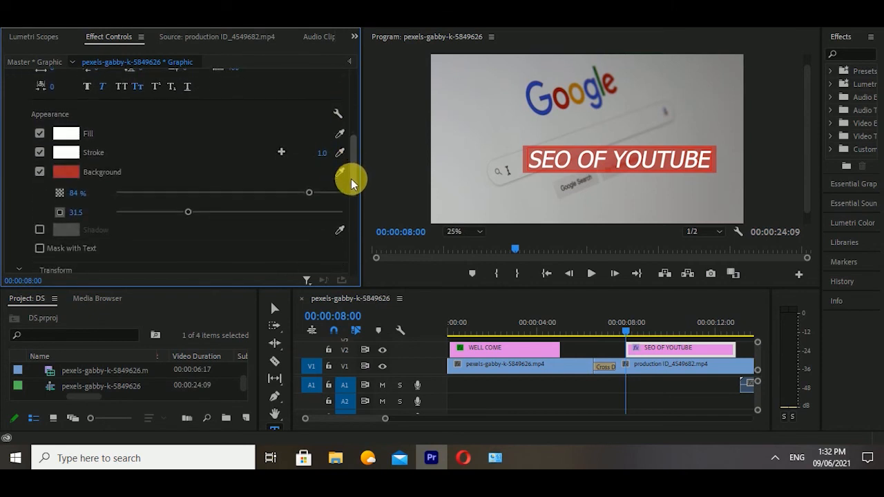
pyautogui.click(70, 153)
pyautogui.click(426, 239)
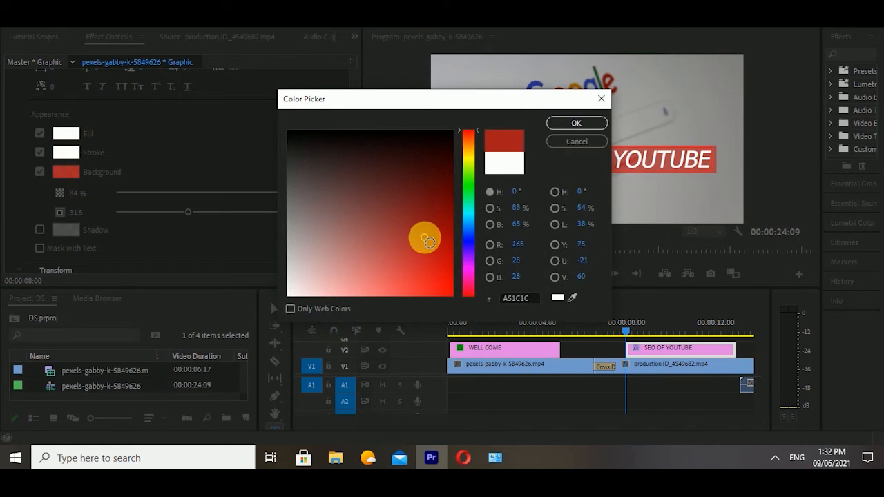
pyautogui.click(600, 122)
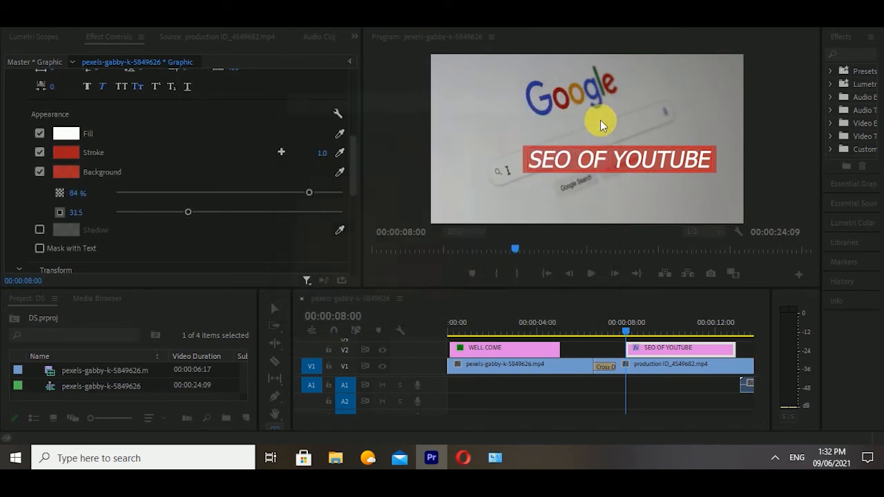
# Step: Change the SEO OF YOUTUBE text's background colour to a muted greyish red
pyautogui.click(77, 175)
pyautogui.click(392, 227)
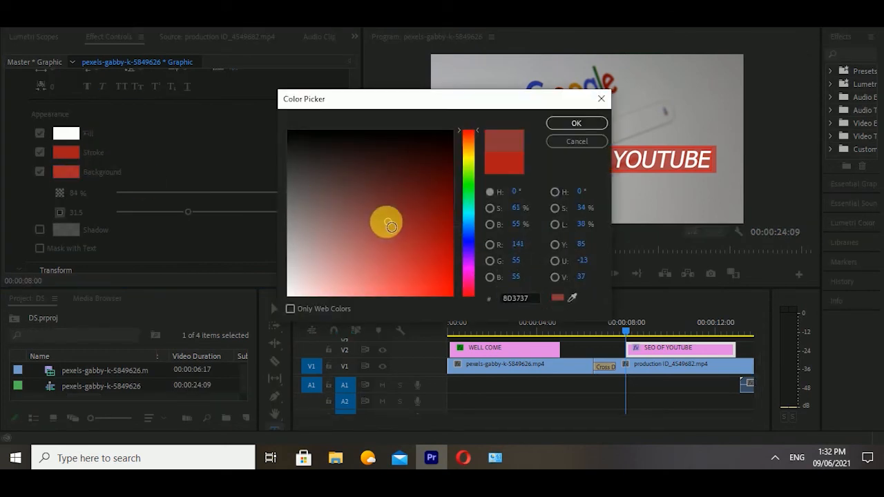
pyautogui.click(362, 215)
pyautogui.click(562, 123)
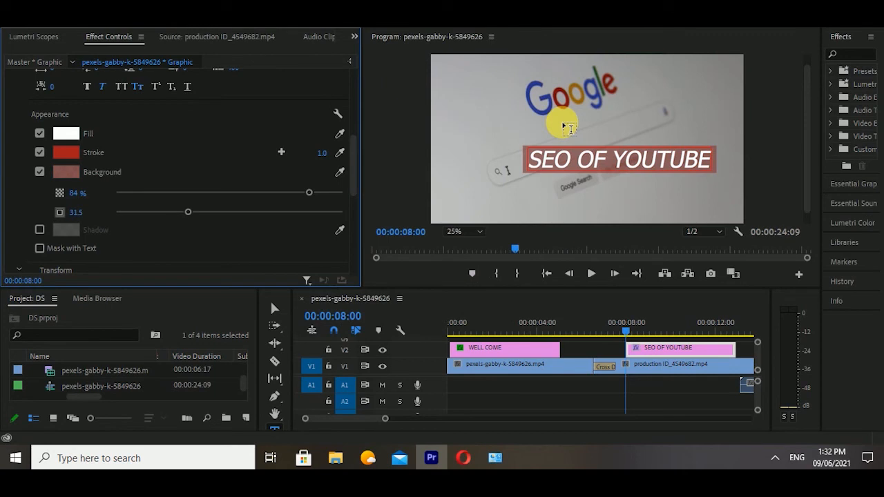
# Step: Try a duration of 00:00:00:02 for the Cross Dissolve between the two clips and play the sequence from the start
pyautogui.click(602, 371)
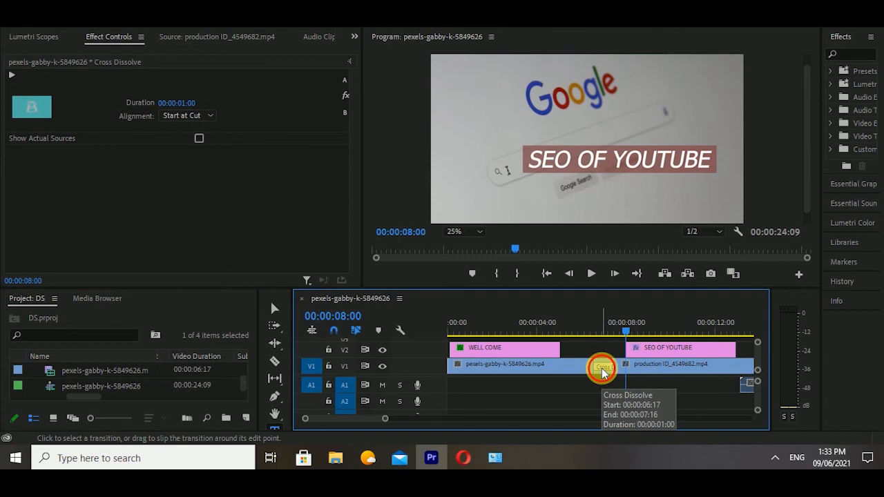
pyautogui.doubleClick(603, 371)
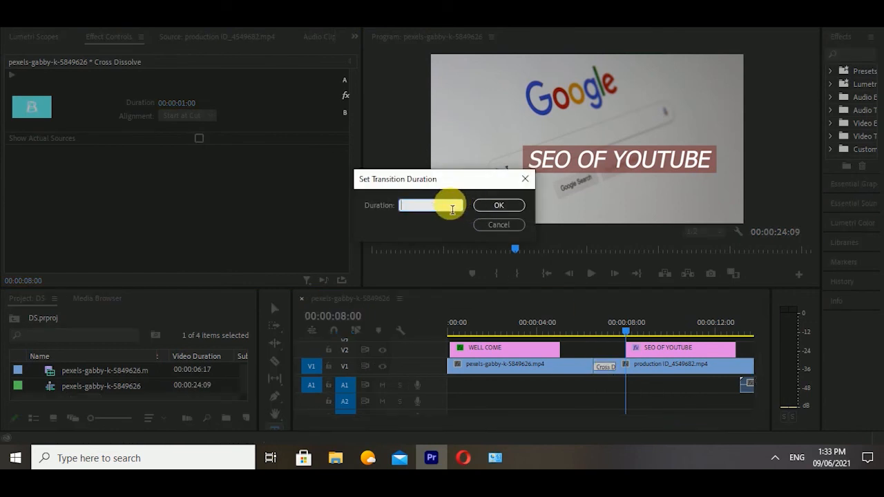
pyautogui.write('2')
pyautogui.press('Return')
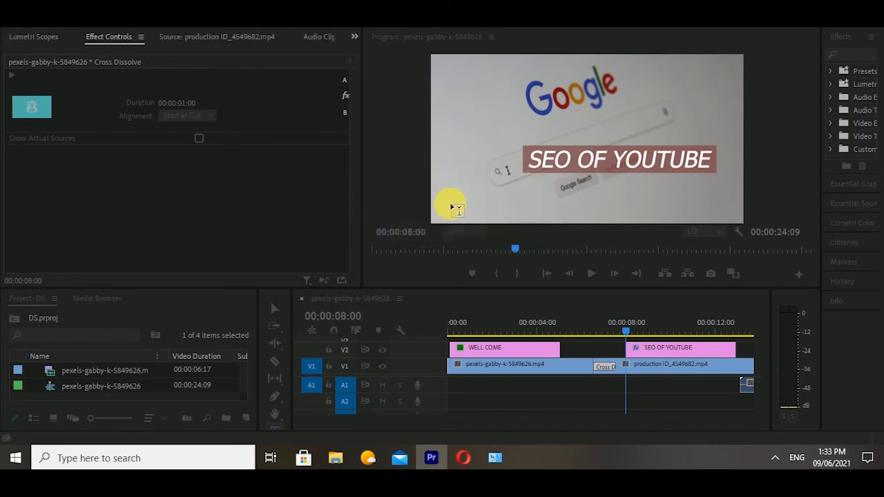
pyautogui.press('Home')
pyautogui.click(449, 205)
pyautogui.press('space')
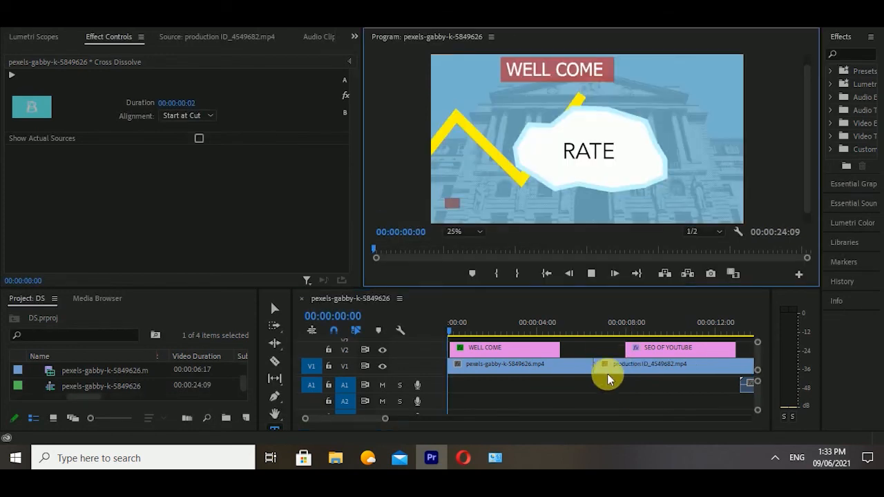
# Step: Set the Cross Dissolve's duration to 00:00:02:00 and play the sequence through the transition and the SEO OF YOUTUBE title
pyautogui.rightClick(593, 371)
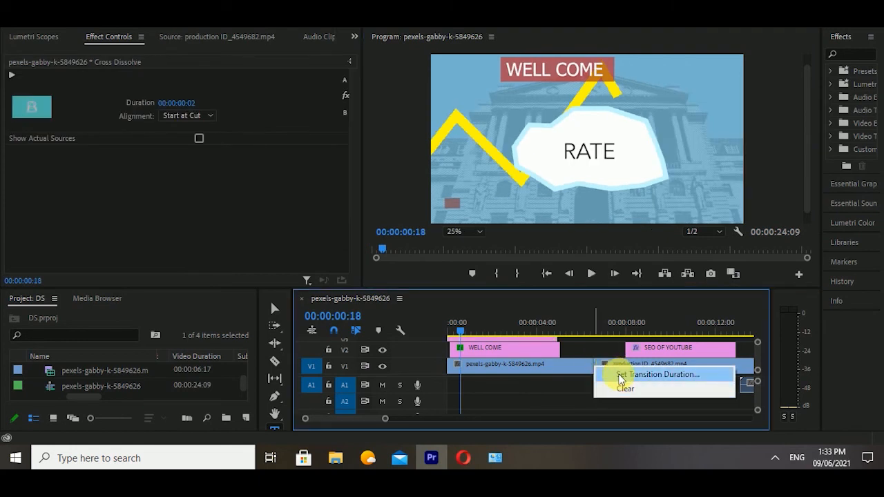
pyautogui.click(621, 380)
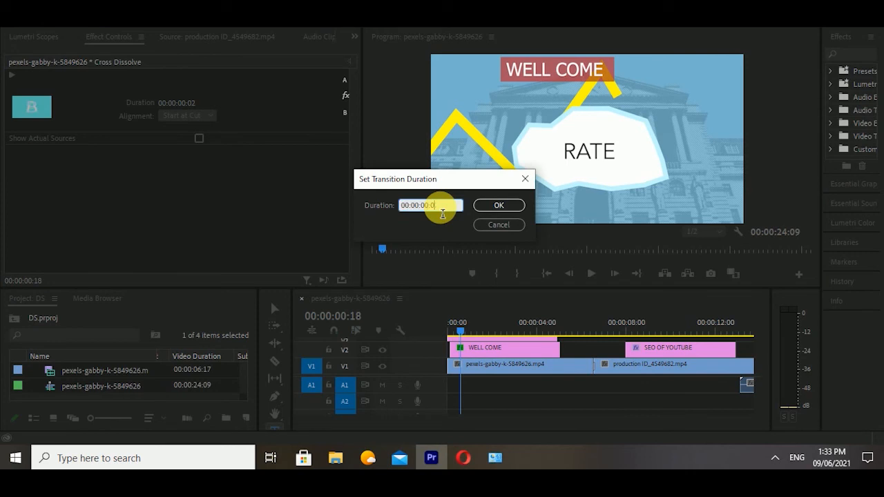
pyautogui.write('00')
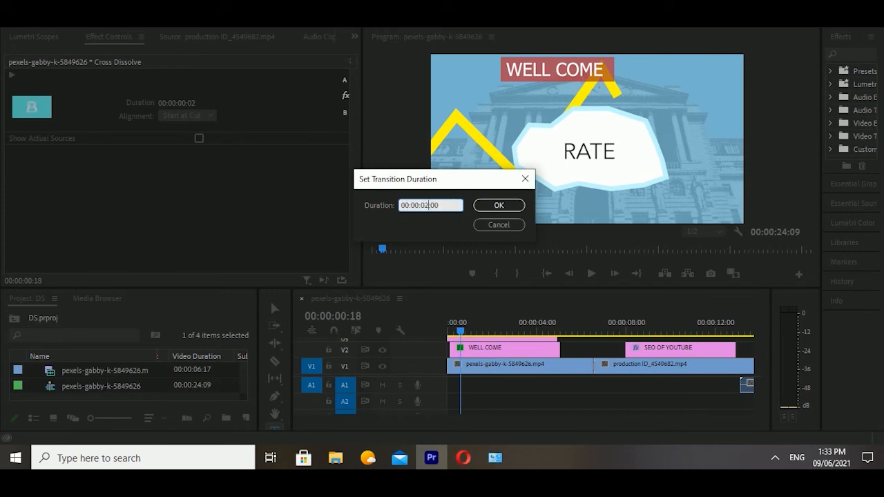
pyautogui.moveTo(460, 182); pyautogui.dragTo(498, 206)
pyautogui.click(510, 218)
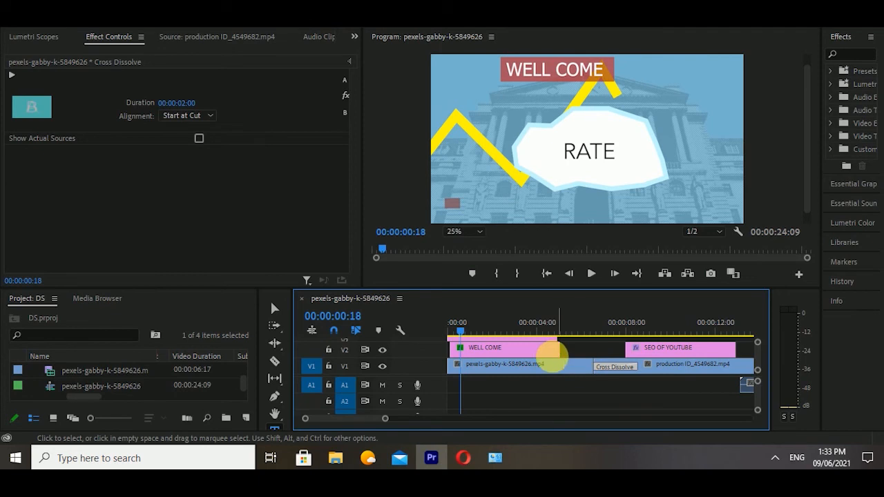
pyautogui.press('space')
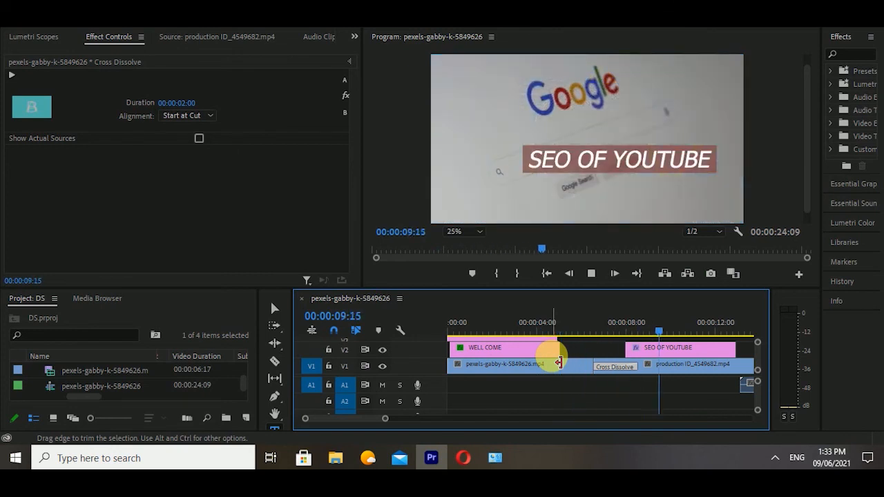
pyautogui.press('space')
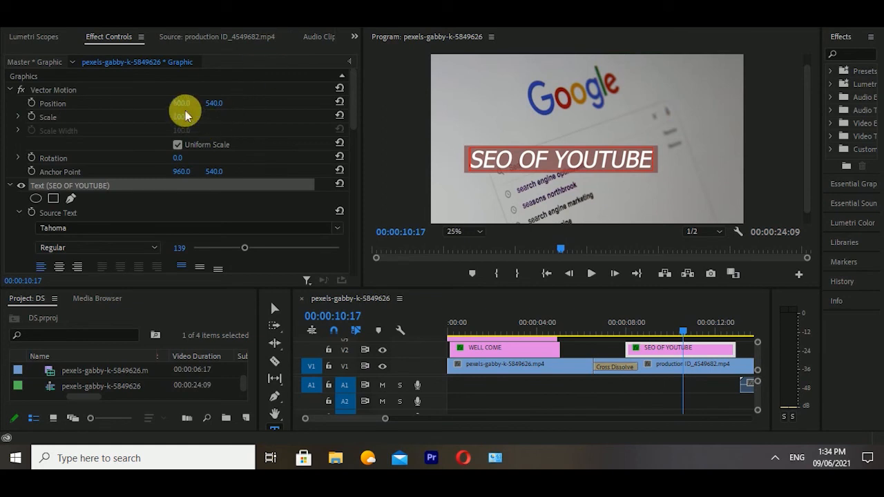
# Step: Set the SEO OF YOUTUBE graphic's horizontal Vector Motion Position to 700
pyautogui.click(182, 103)
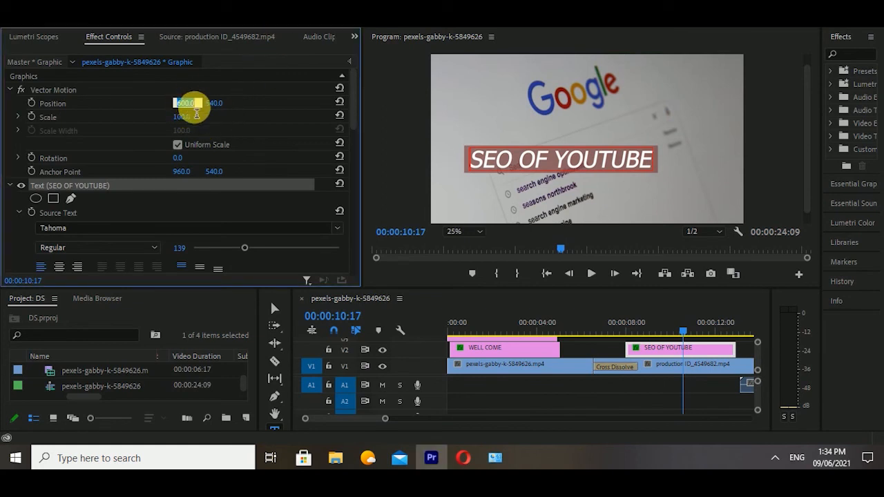
pyautogui.write('700')
pyautogui.click(194, 108)
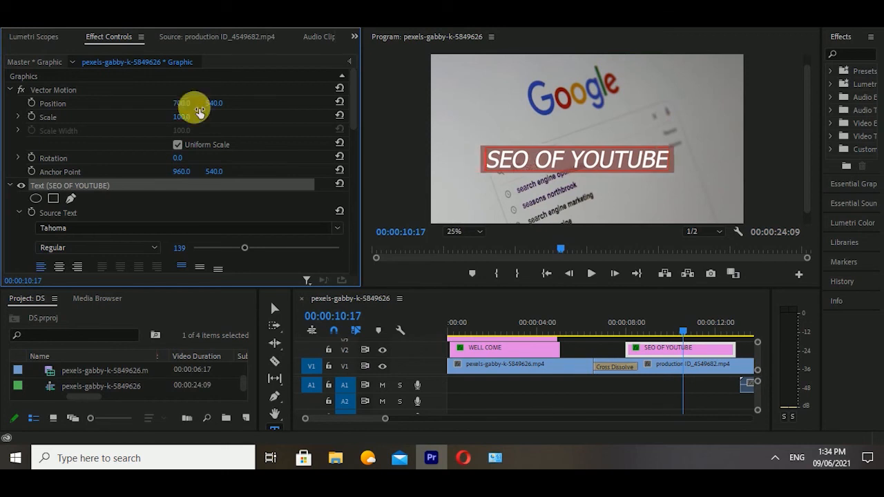
# Step: Set the SEO OF YOUTUBE graphic's vertical Vector Motion Position to 500 and play the sequence from the start
pyautogui.click(219, 104)
pyautogui.write('50')
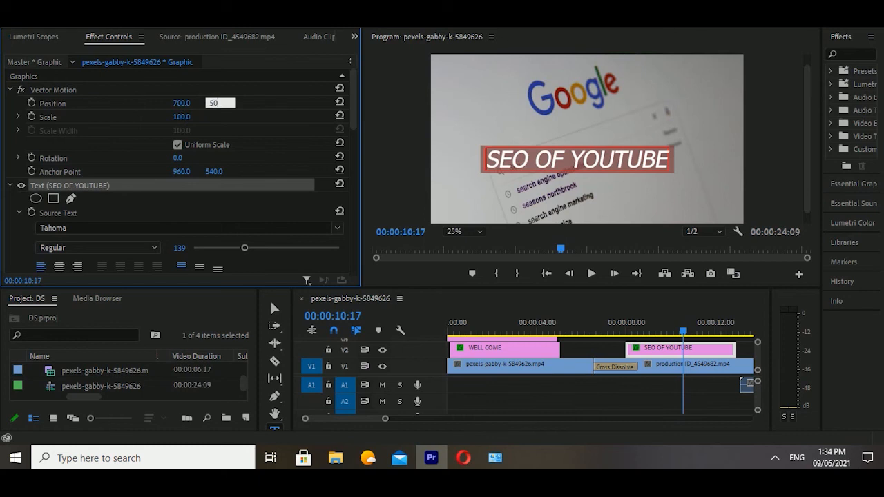
pyautogui.click(220, 103)
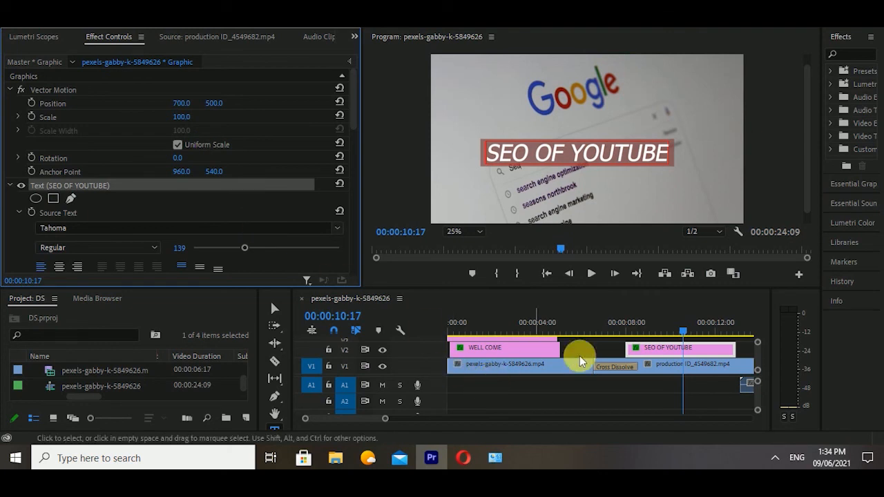
pyautogui.moveTo(681, 330); pyautogui.dragTo(444, 332)
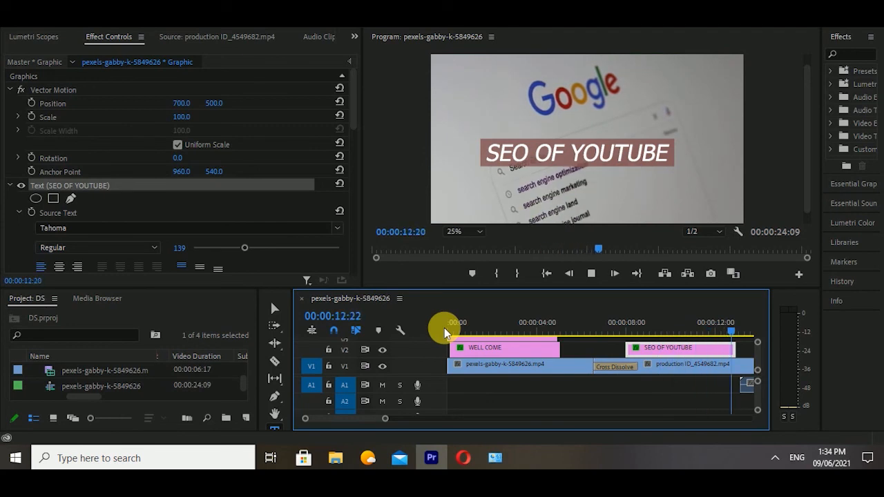
pyautogui.press('space')
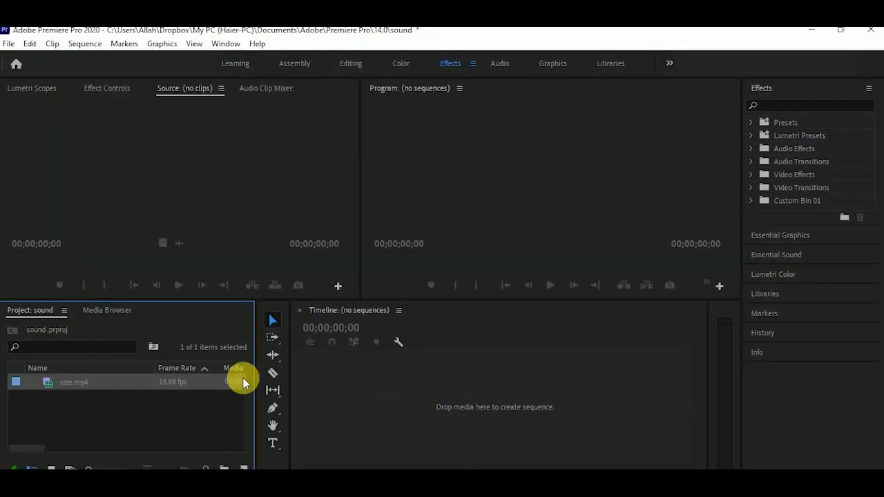
# Step: Create a sequence from size.mp4 in the sound project and play its opening seconds
pyautogui.click(369, 378)
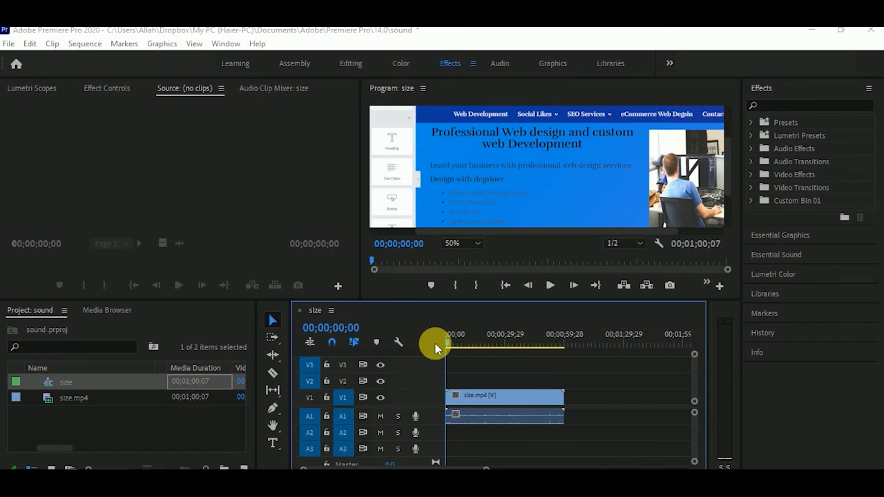
pyautogui.click(551, 287)
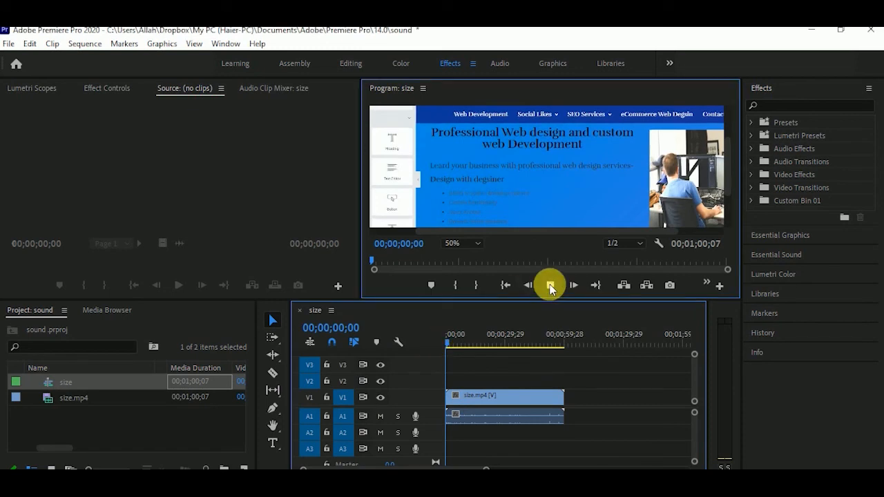
pyautogui.click(550, 285)
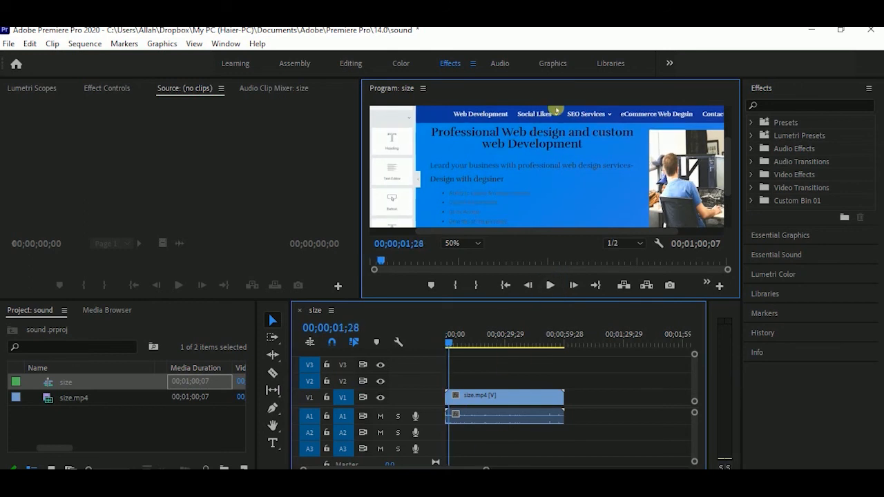
# Step: Switch to Notepad, add the line "press G from key board" to the note and return to Premiere Pro
pyautogui.hotkey('alt', 'Tab')
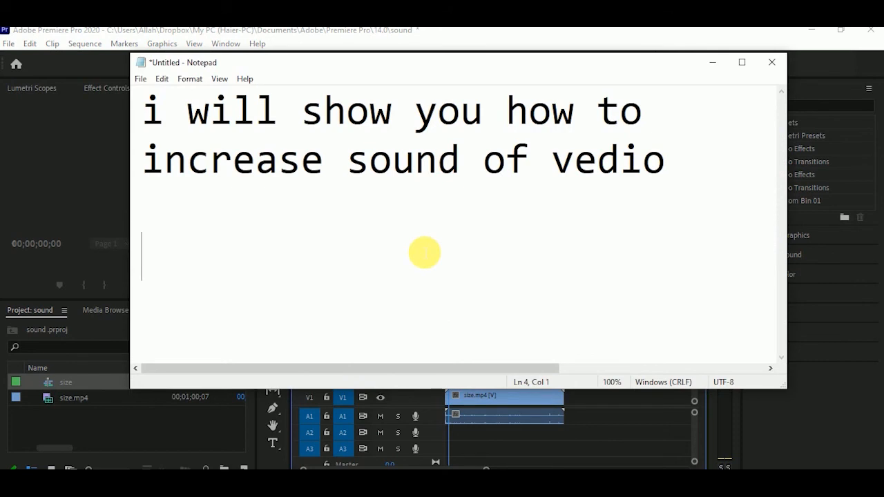
pyautogui.write('press')
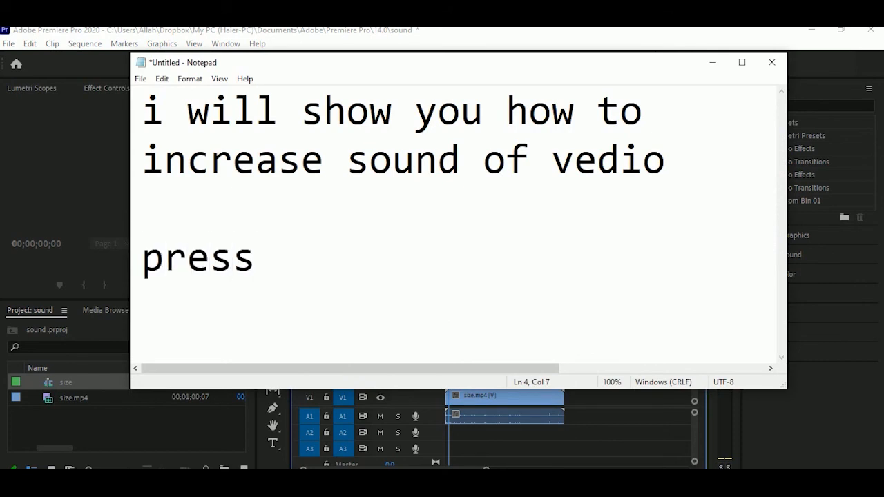
pyautogui.write(' G from key bo')
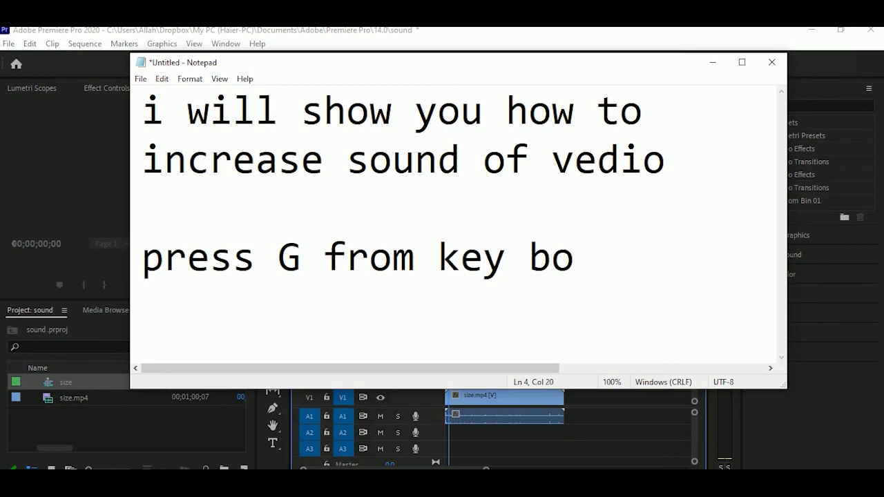
pyautogui.write('ard')
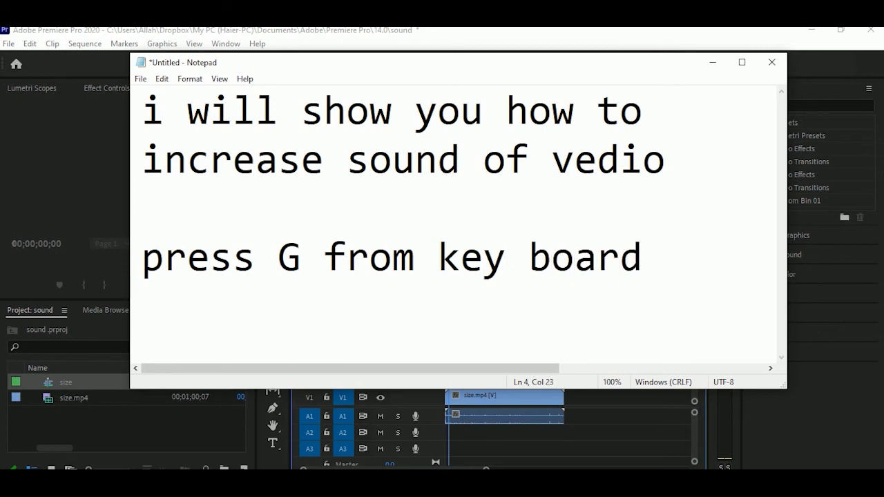
pyautogui.click(713, 63)
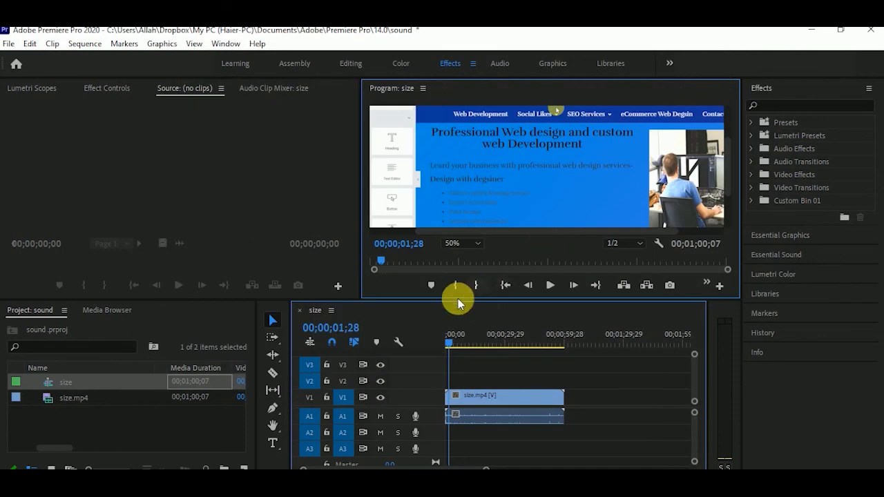
# Step: Adjust the audio gain of the size.mp4 clip in the sequence by 10 dB and play a few seconds
pyautogui.click(315, 202)
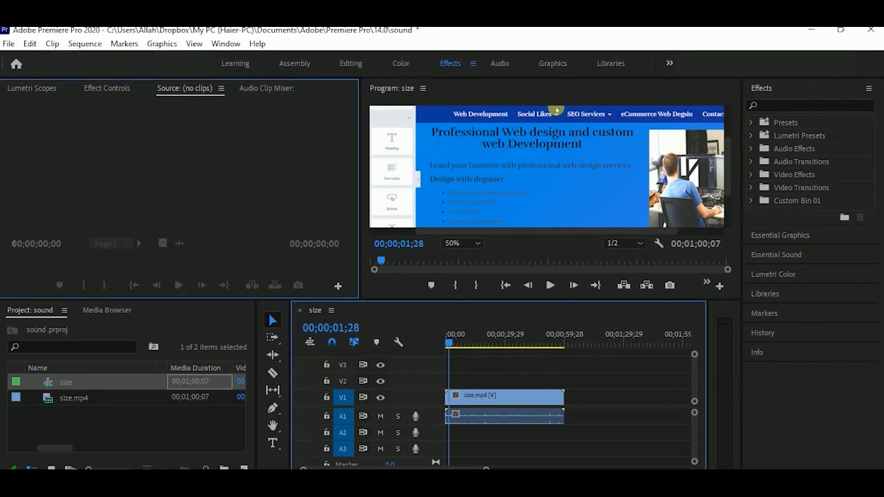
pyautogui.click(470, 417)
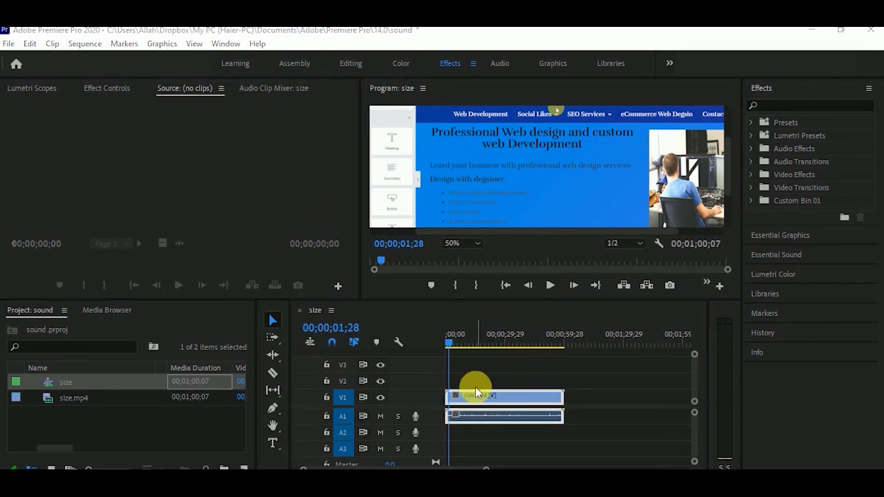
pyautogui.click(502, 407)
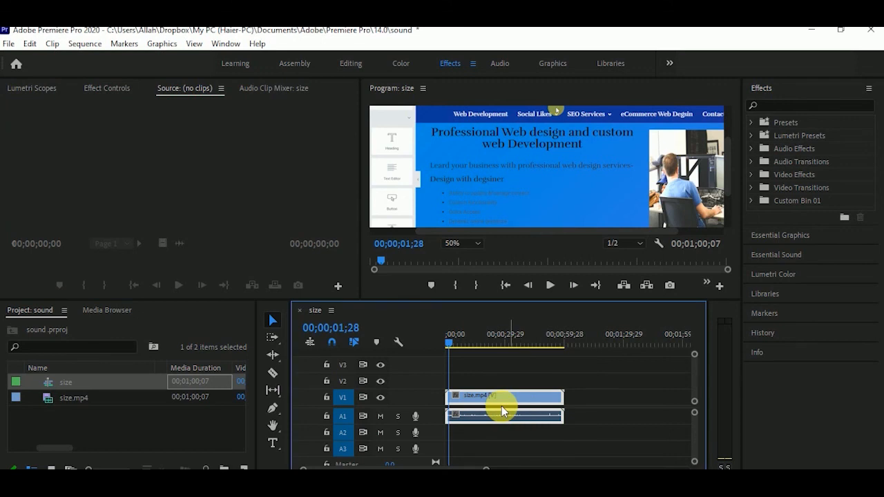
pyautogui.press('g')
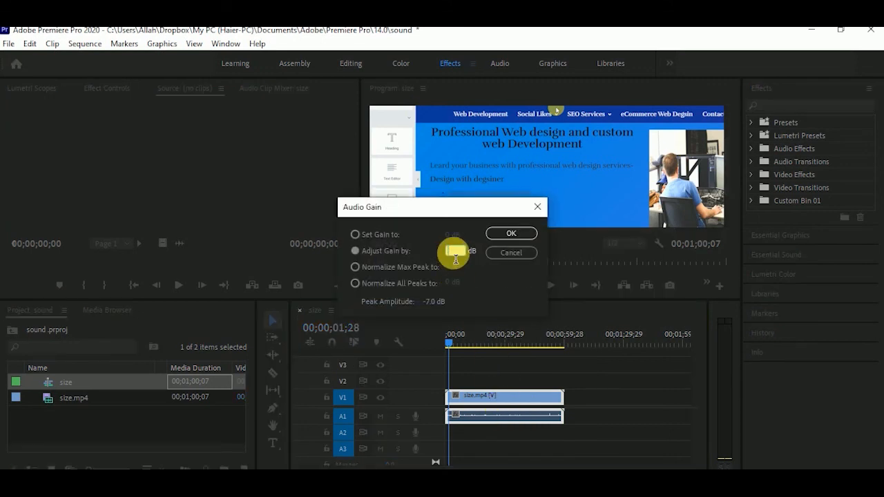
pyautogui.write('10')
pyautogui.click(456, 258)
pyautogui.click(489, 233)
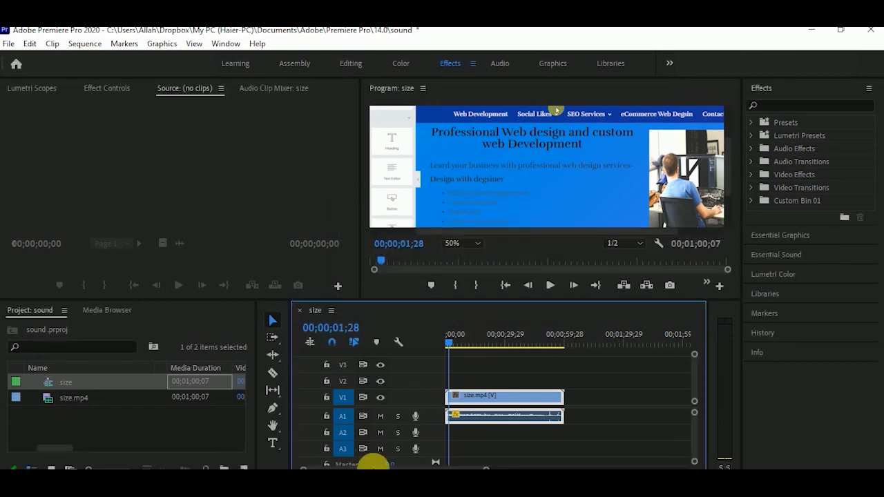
pyautogui.press('space')
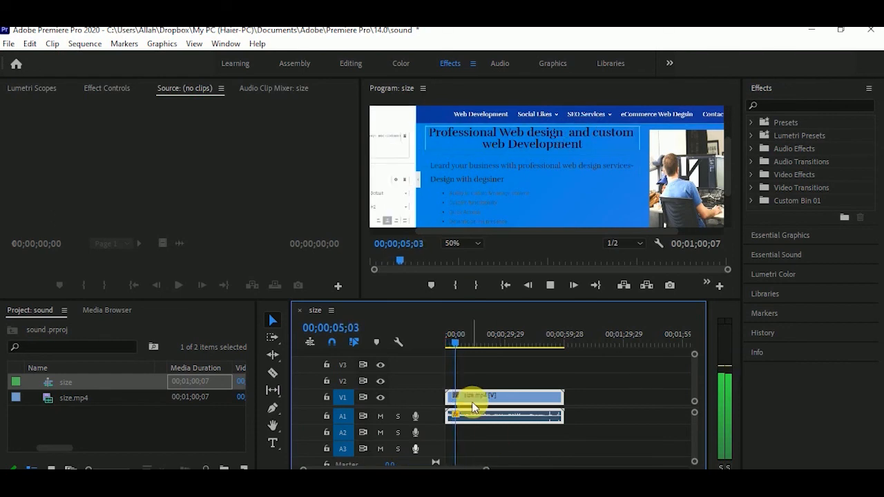
pyautogui.press('space')
# Step: Adjust the size.mp4 clip's audio gain by a further 20 dB and play the sequence from the start
pyautogui.press('g')
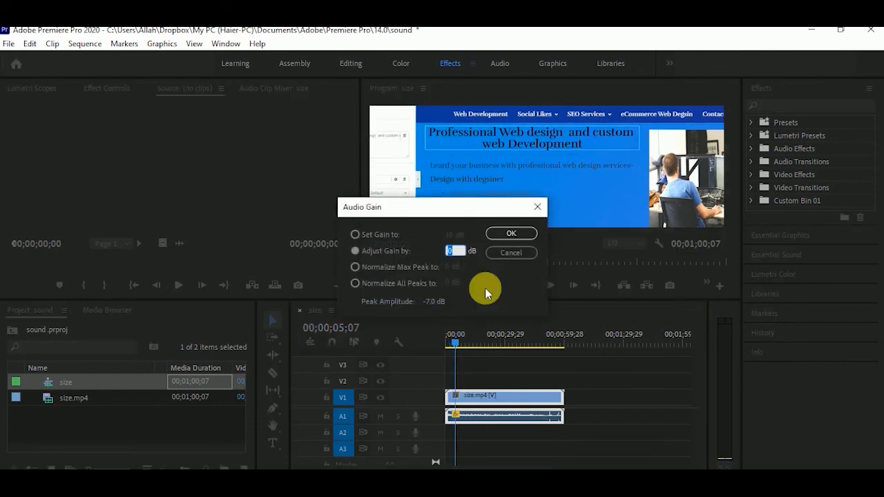
pyautogui.write('20')
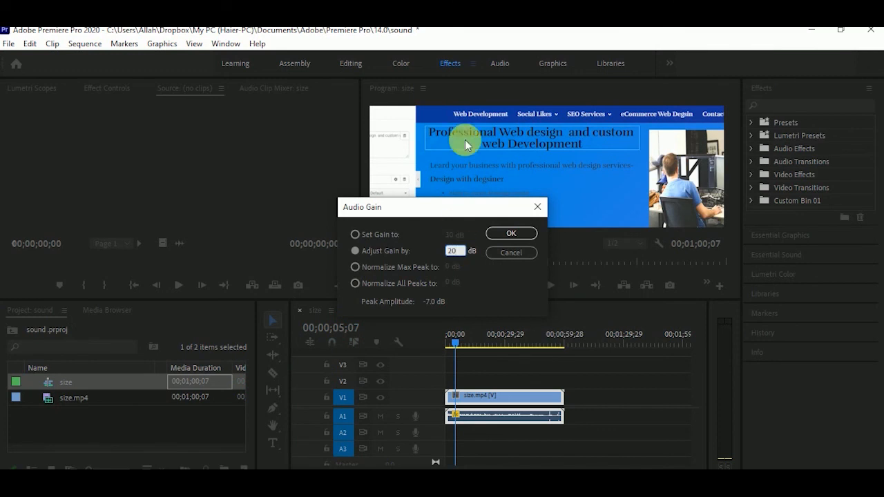
pyautogui.click(511, 232)
pyautogui.press('Home')
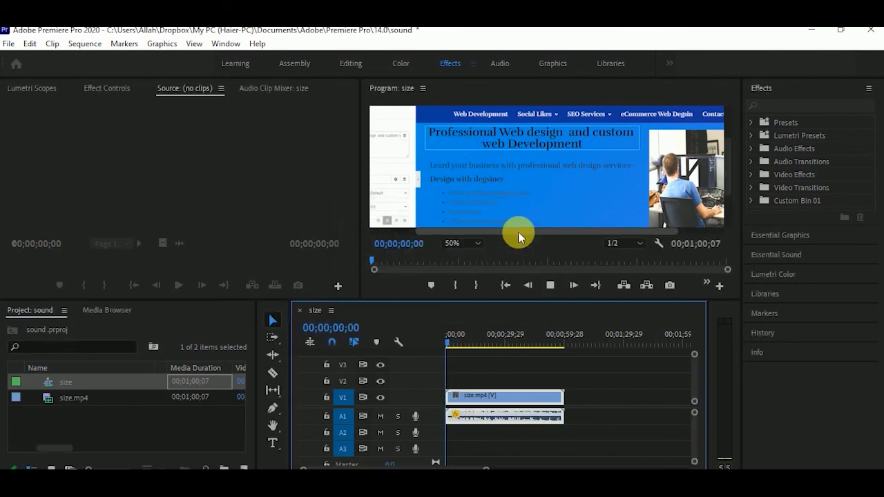
pyautogui.press('space')
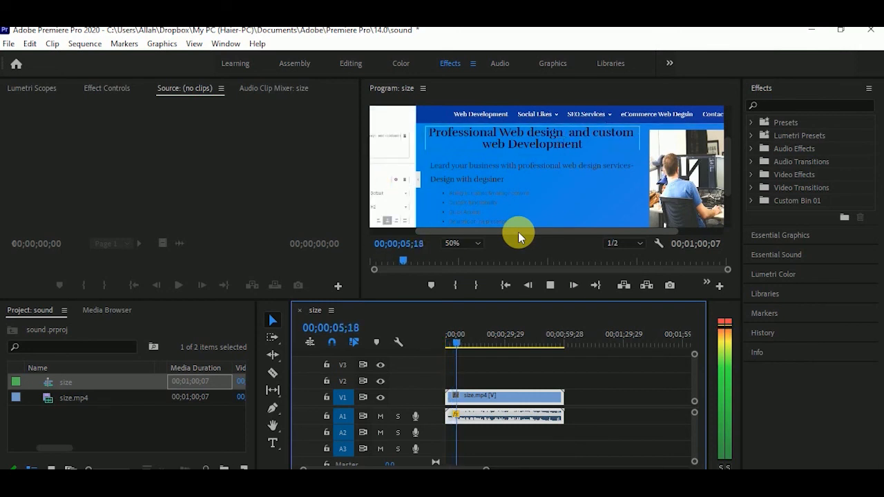
pyautogui.press('Home')
pyautogui.press('space')
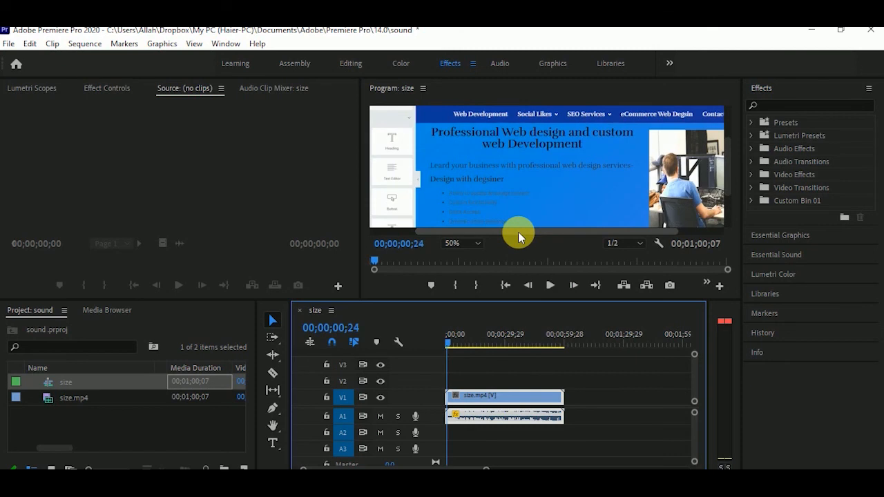
# Step: Expand the Audio Effects folder and look through its effect categories
pyautogui.click(778, 150)
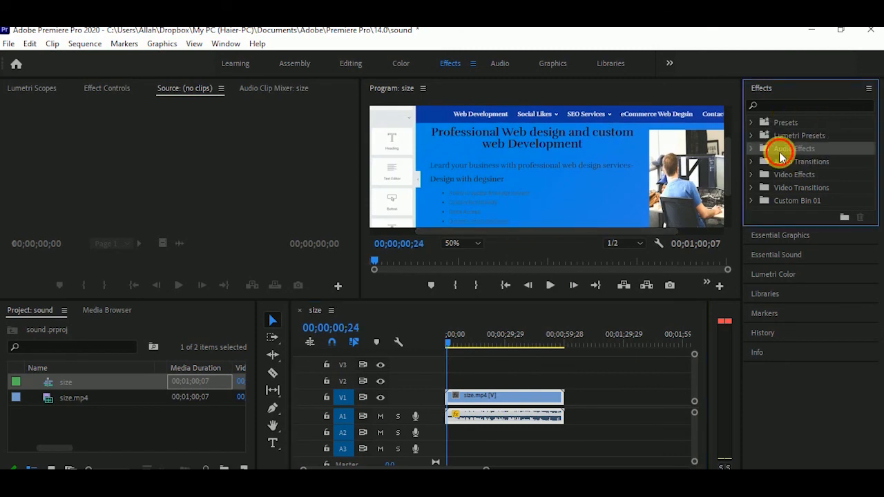
pyautogui.doubleClick(781, 150)
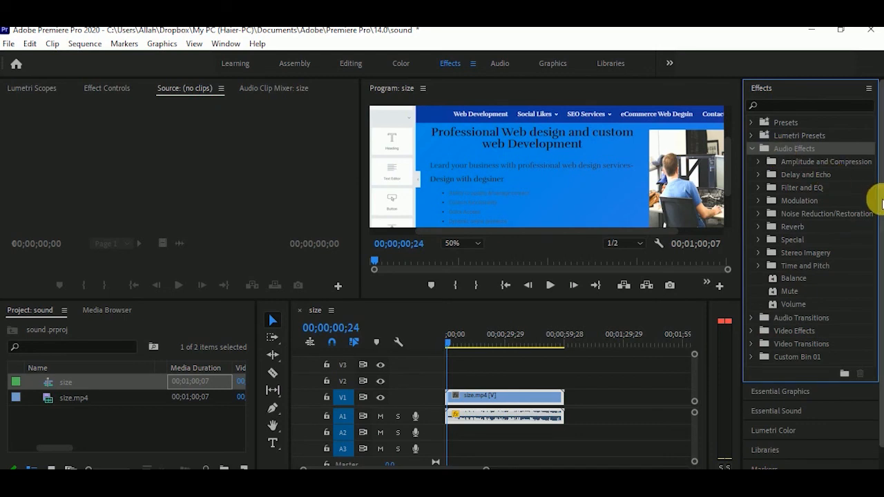
pyautogui.scroll(-1, 881, 208)
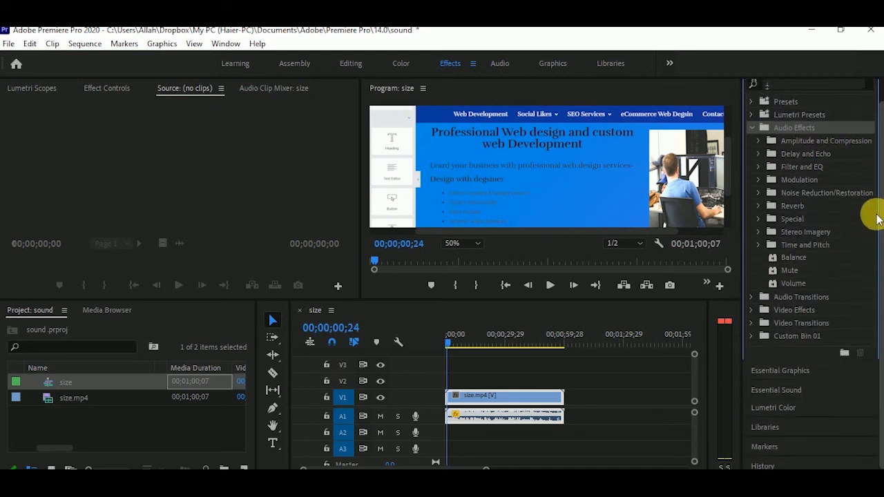
pyautogui.moveTo(878, 223); pyautogui.dragTo(879, 194)
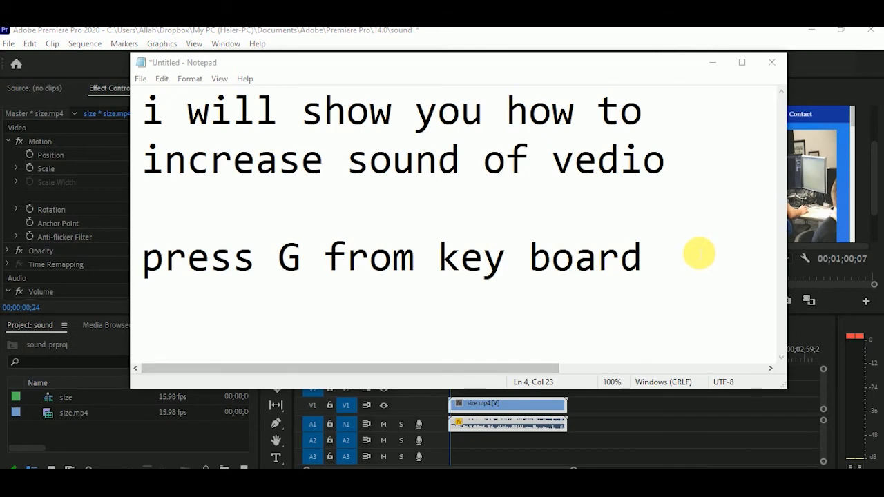
# Step: In Notepad, add the line "remove busssssssssssssss sound" below the existing text and return to Premiere Pro
pyautogui.press('Return')
pyautogui.write('r')
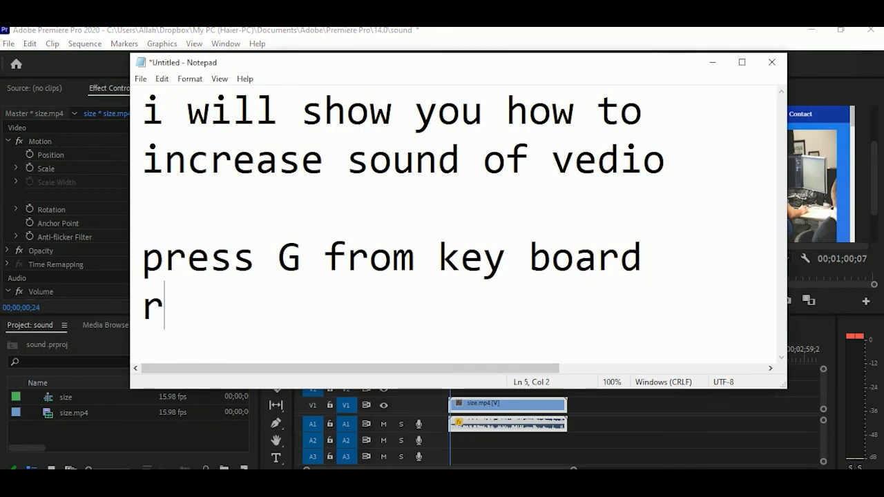
pyautogui.write('emove ')
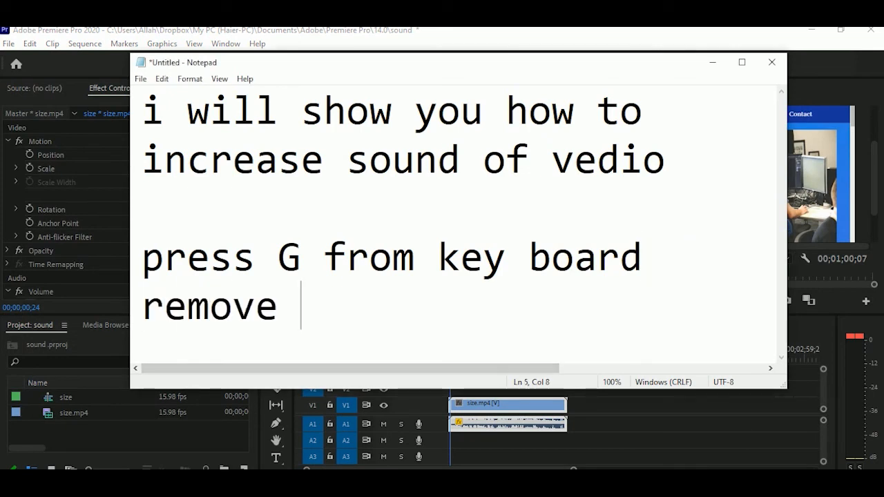
pyautogui.write('busssssssssssssss ')
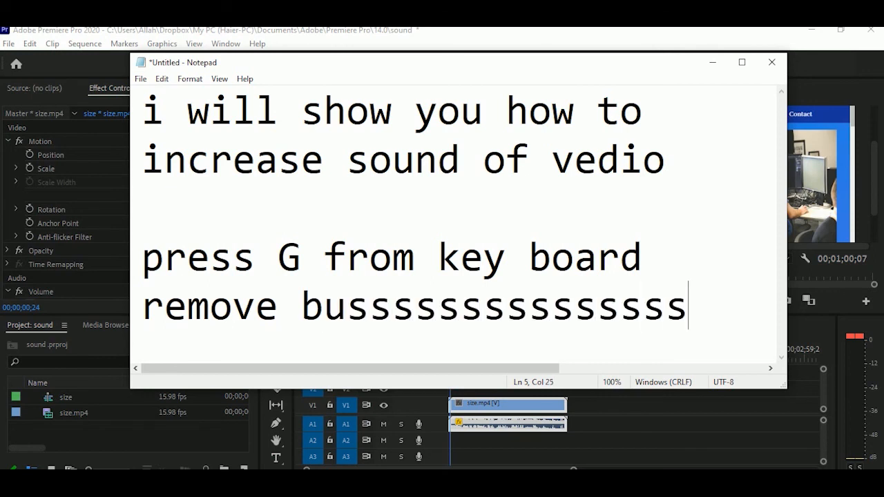
pyautogui.write('sound')
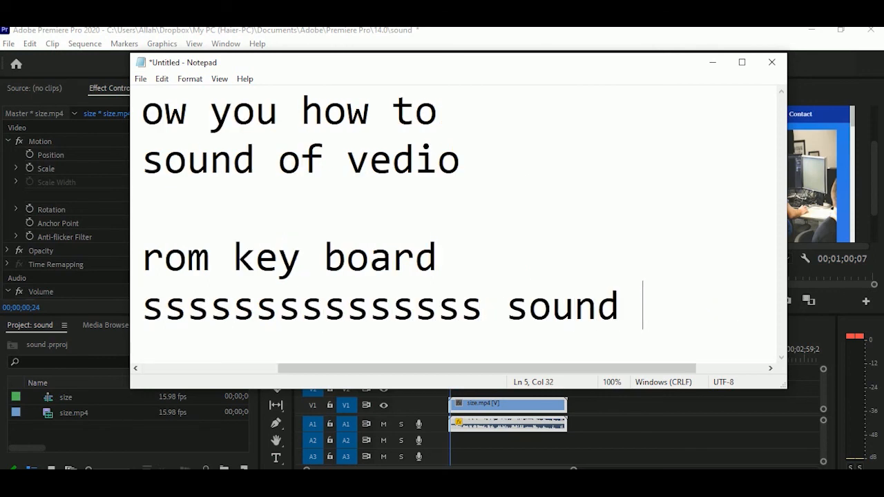
pyautogui.press('Return')
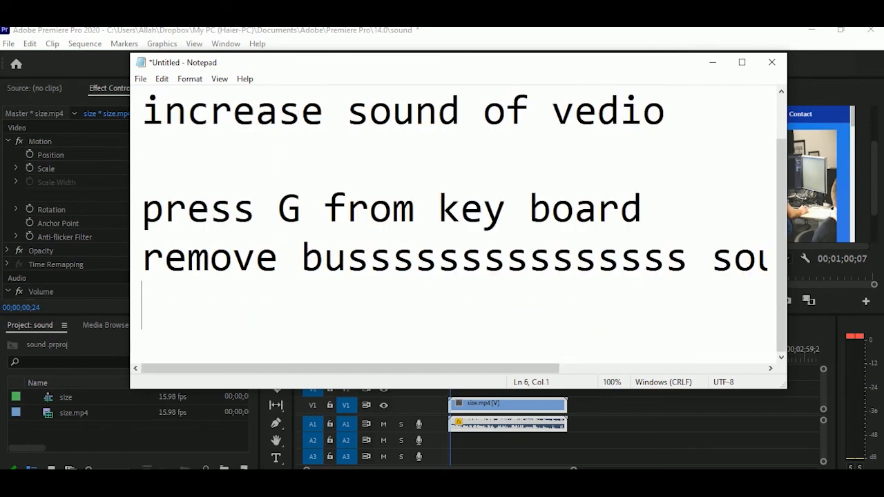
pyautogui.click(715, 64)
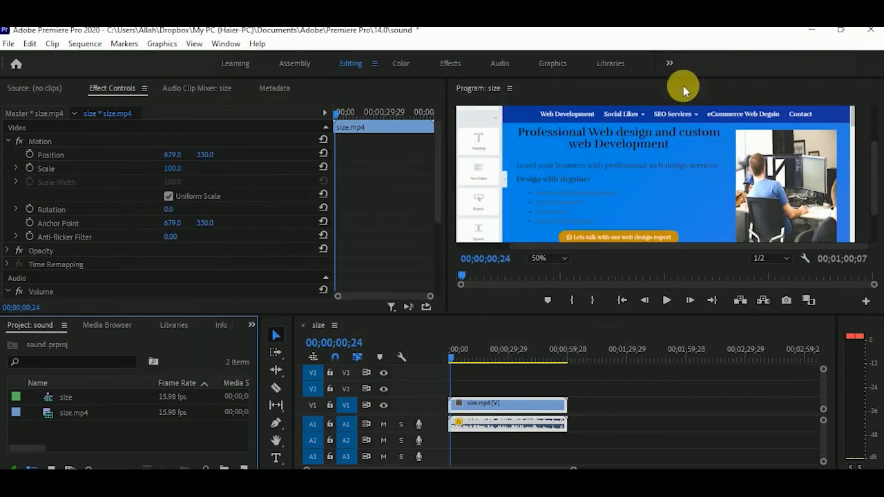
# Step: Switch to the Audio workspace and tag the size.mp4 clip as Dialogue in Essential Sound
pyautogui.click(497, 64)
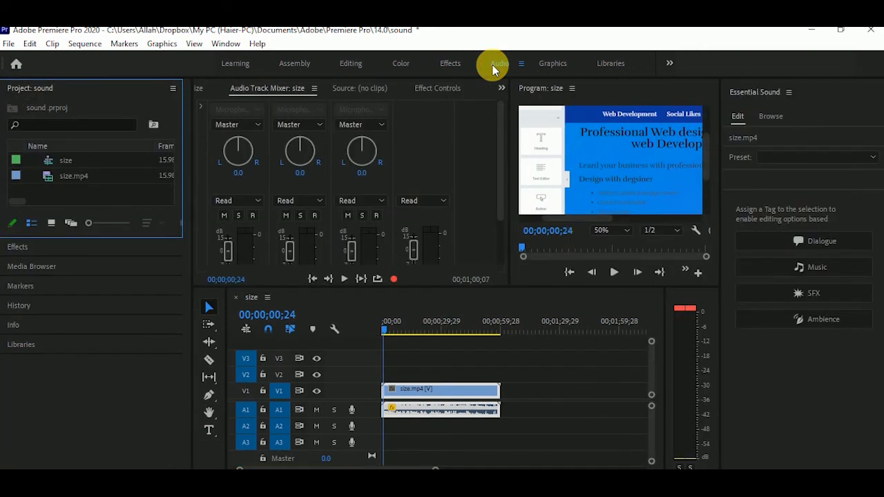
pyautogui.click(825, 245)
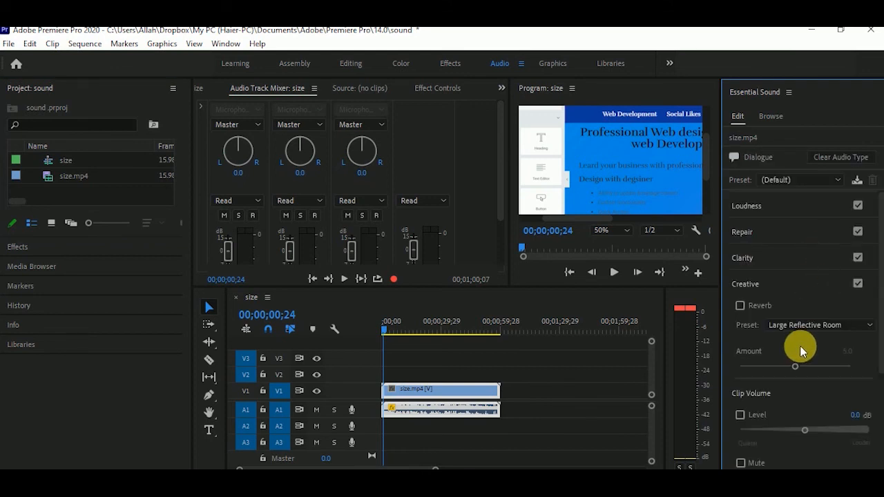
# Step: Raise the size.mp4 clip's volume level to 1.2 dB in Essential Sound, playing the sequence before and after the change
pyautogui.click(613, 274)
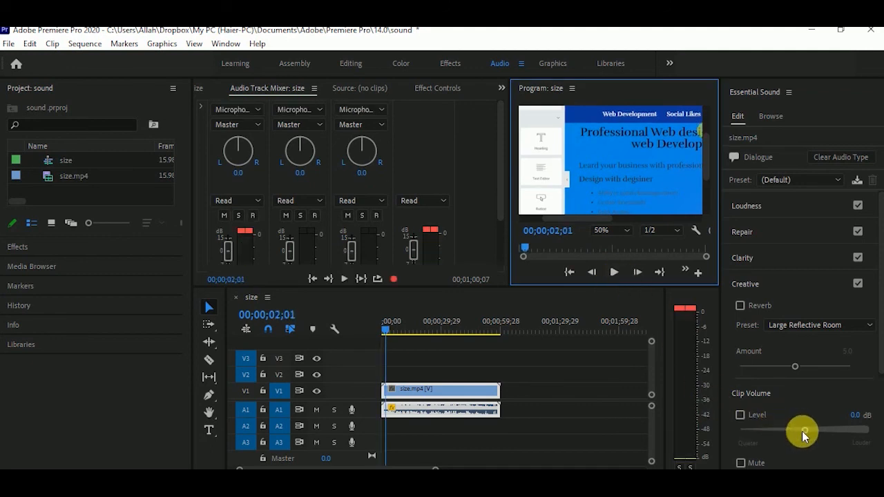
pyautogui.click(821, 429)
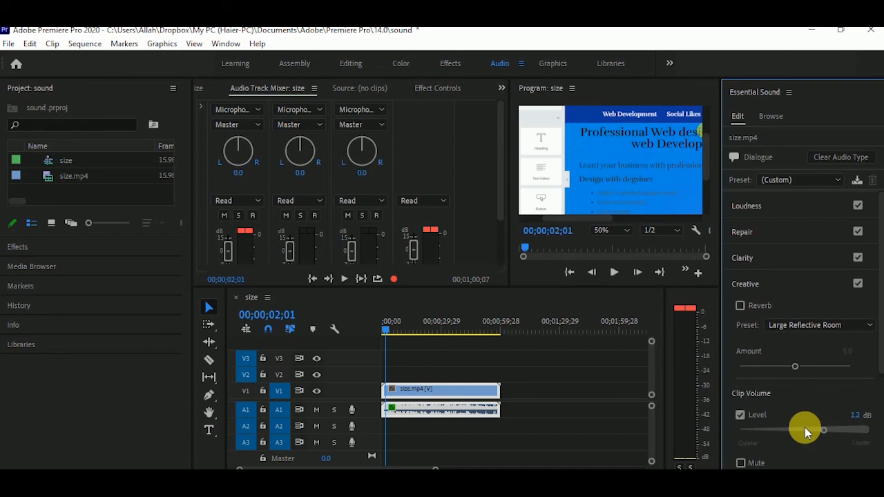
pyautogui.click(613, 272)
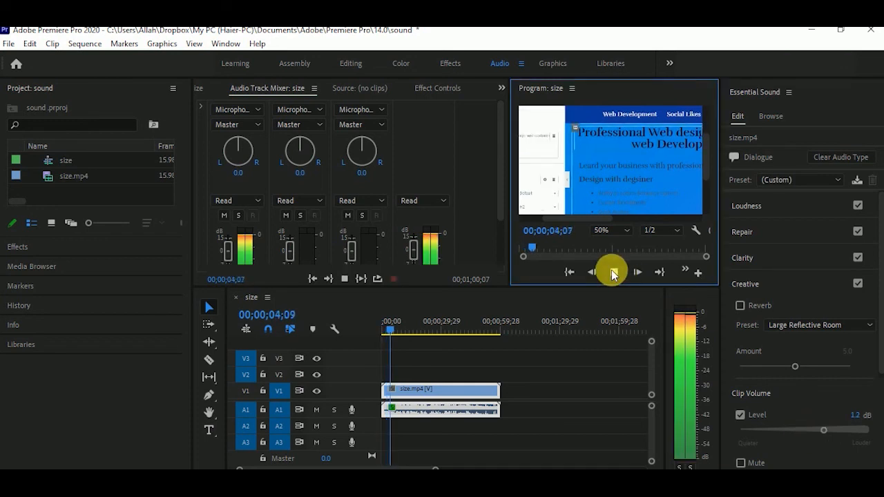
pyautogui.click(613, 272)
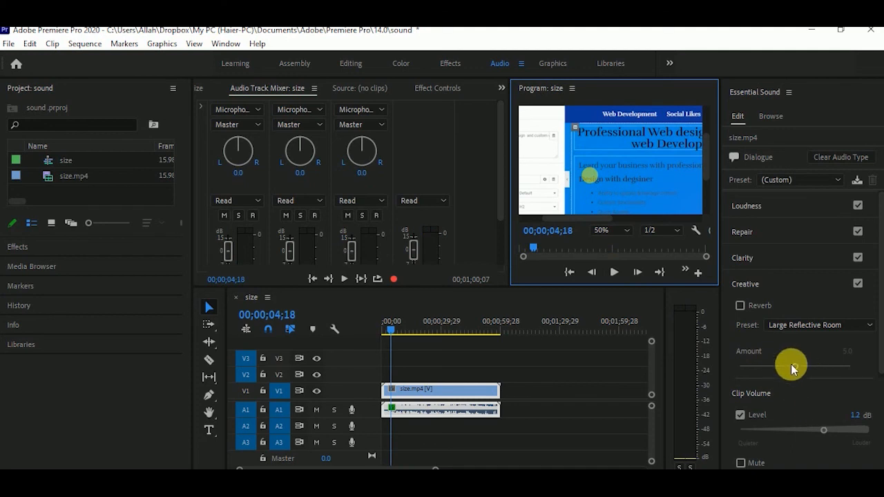
# Step: Enable Reduce Noise in the clip's Repair settings and start playing the sequence to hear it
pyautogui.moveTo(877, 343); pyautogui.dragTo(878, 348)
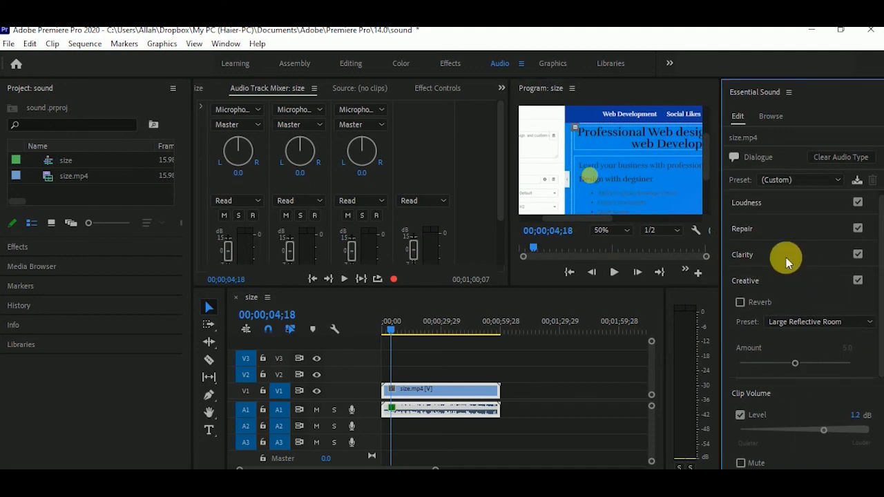
pyautogui.click(741, 229)
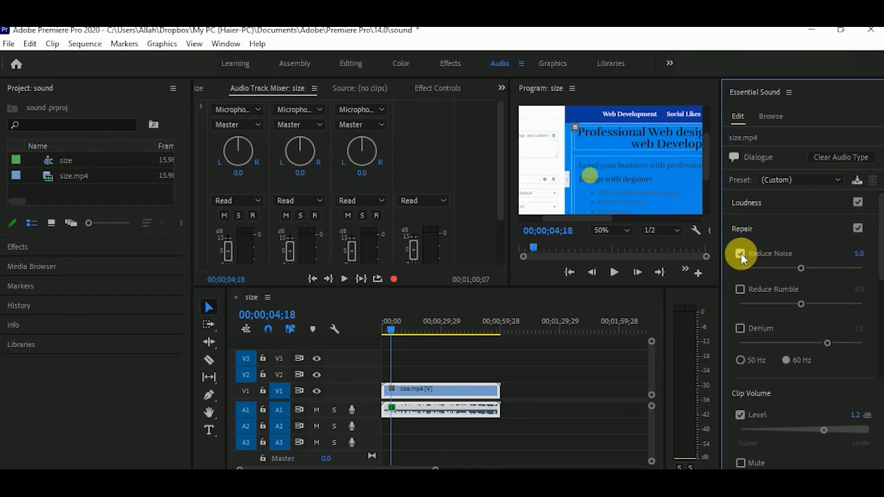
pyautogui.click(740, 253)
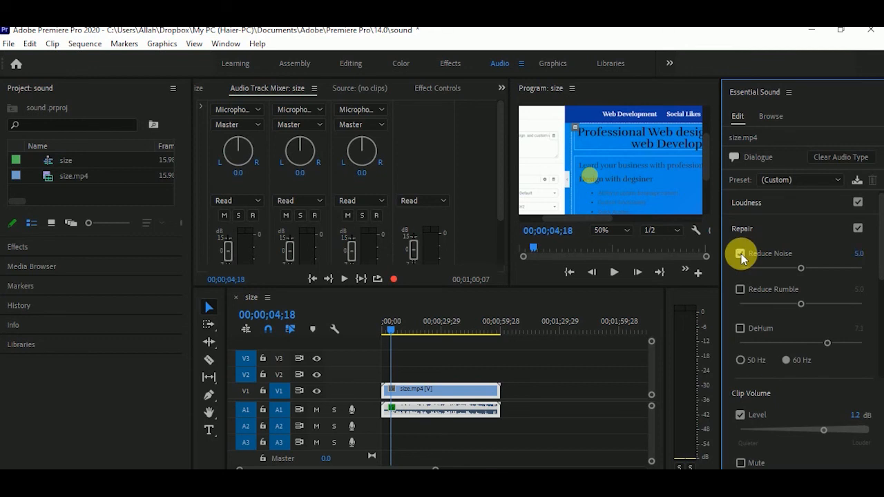
pyautogui.click(606, 275)
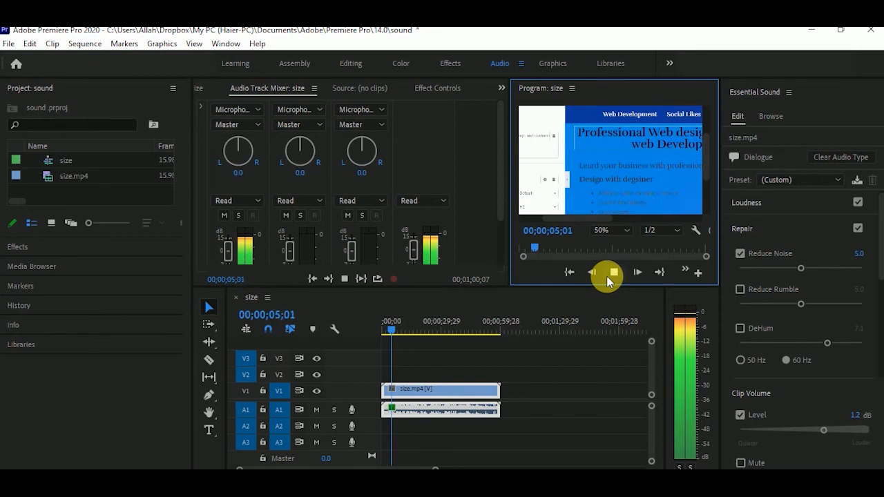
# Step: Raise the Reduce Noise amount to 8.1 while the sequence plays
pyautogui.click(802, 266)
pyautogui.moveTo(807, 263); pyautogui.dragTo(836, 262)
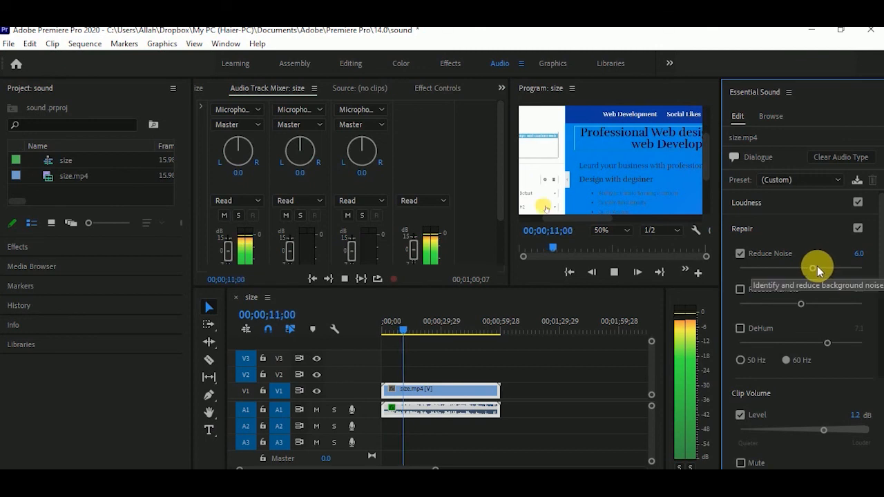
pyautogui.moveTo(817, 265); pyautogui.dragTo(842, 266)
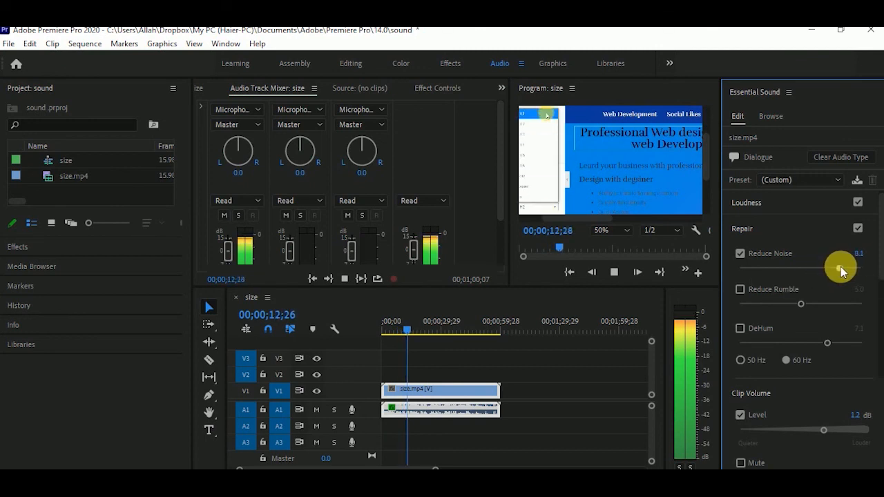